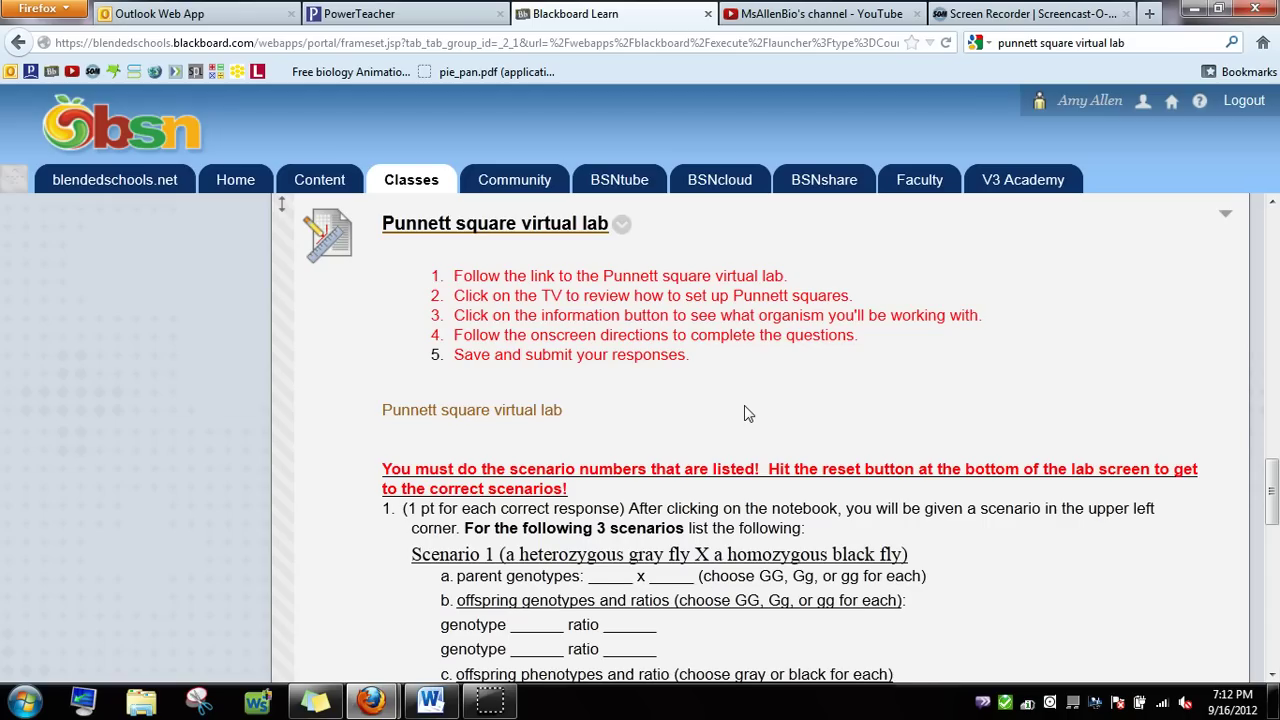
Bring the Punnett Squares lab window and then the Word worksheet to the front.
scroll(744, 405, down, 5)
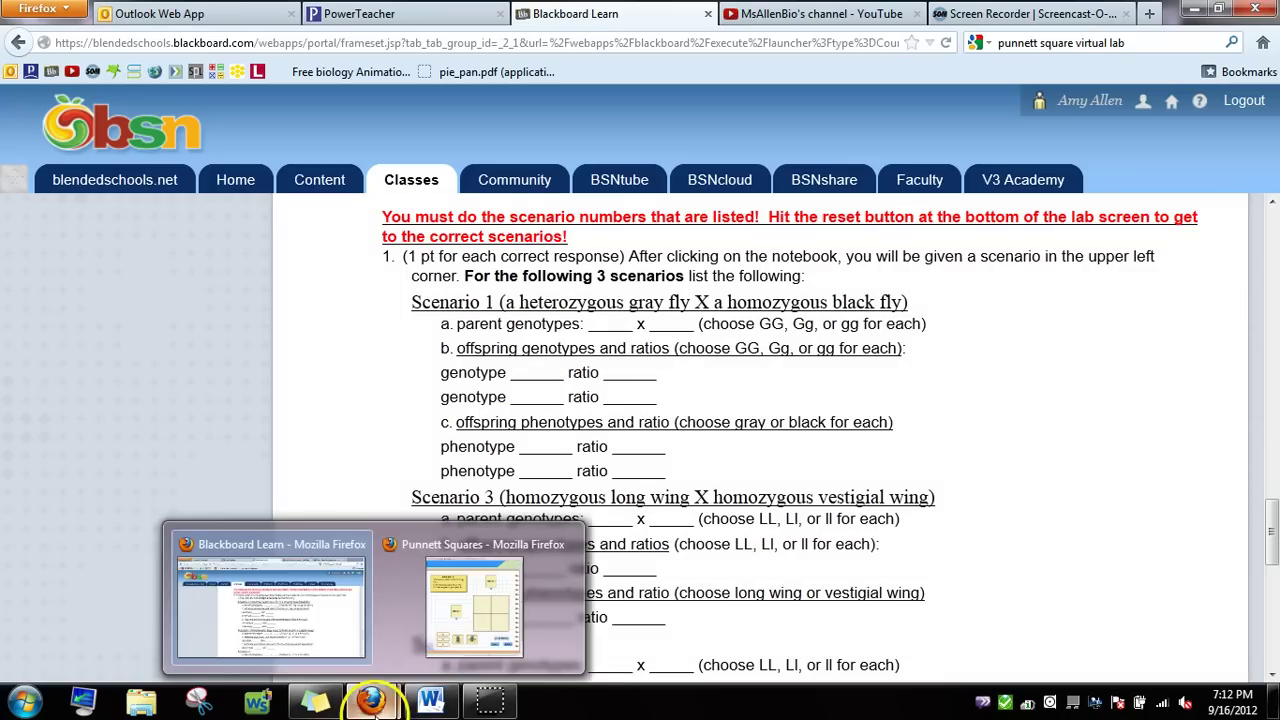
mouse_move(432, 703)
mouse_move(370, 703)
click(466, 617)
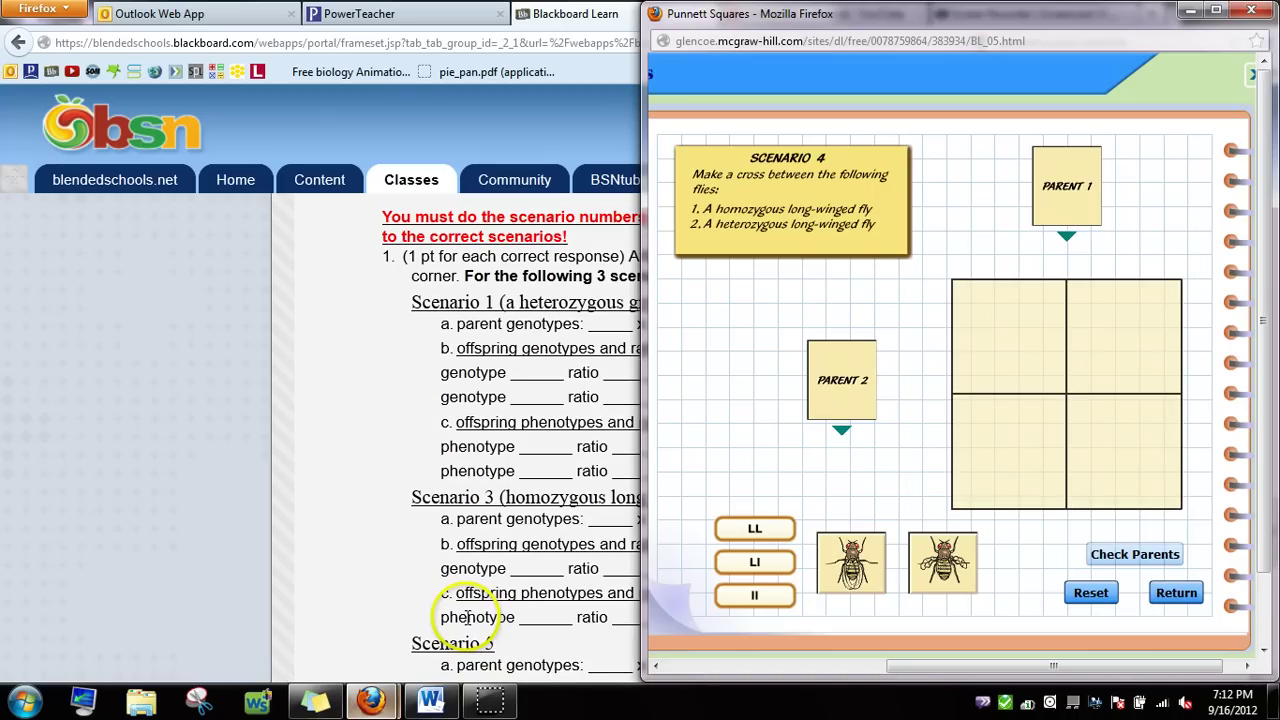
mouse_move(441, 708)
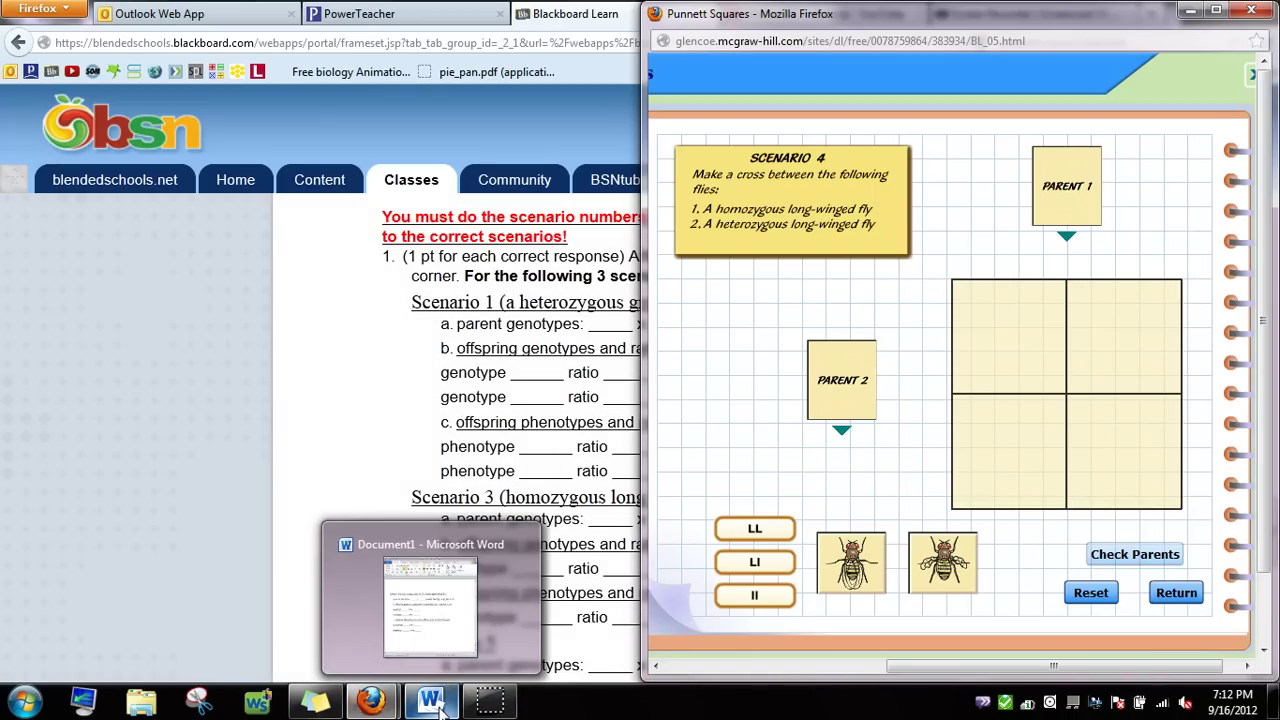
click(441, 706)
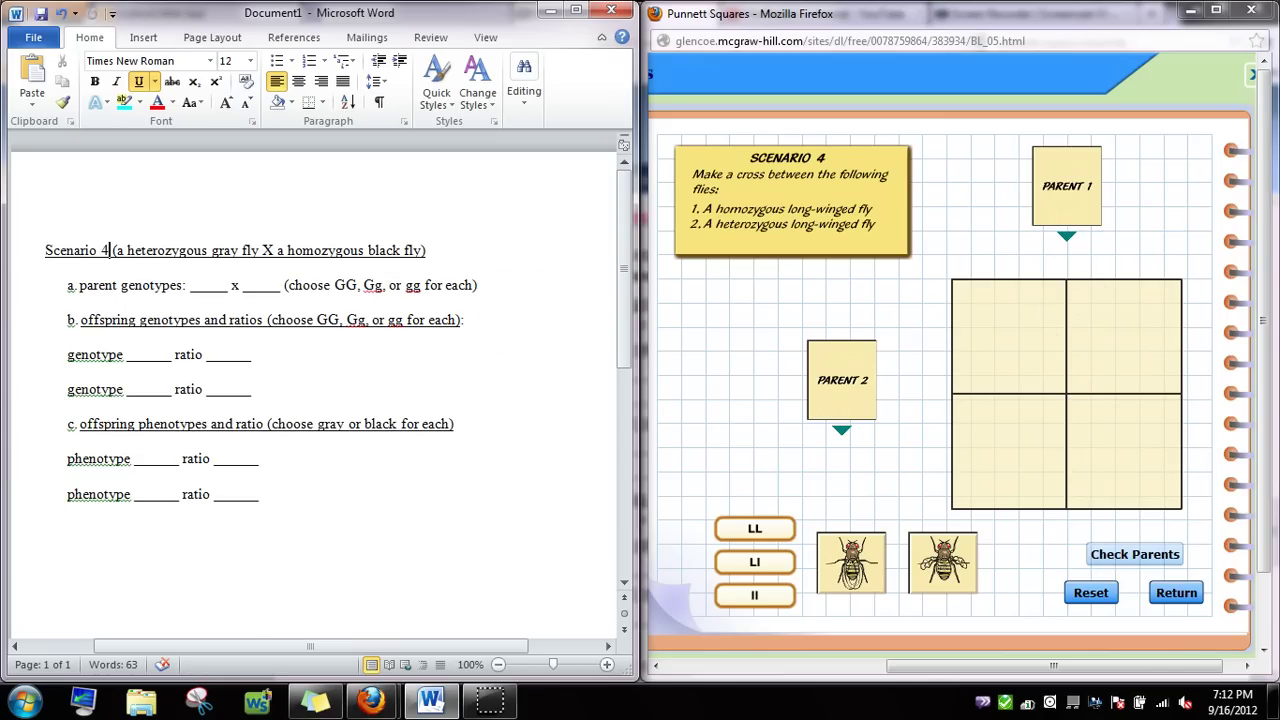
Maximize the lab to view Scenario 4, then restore it beside the Word worksheet.
click(1216, 10)
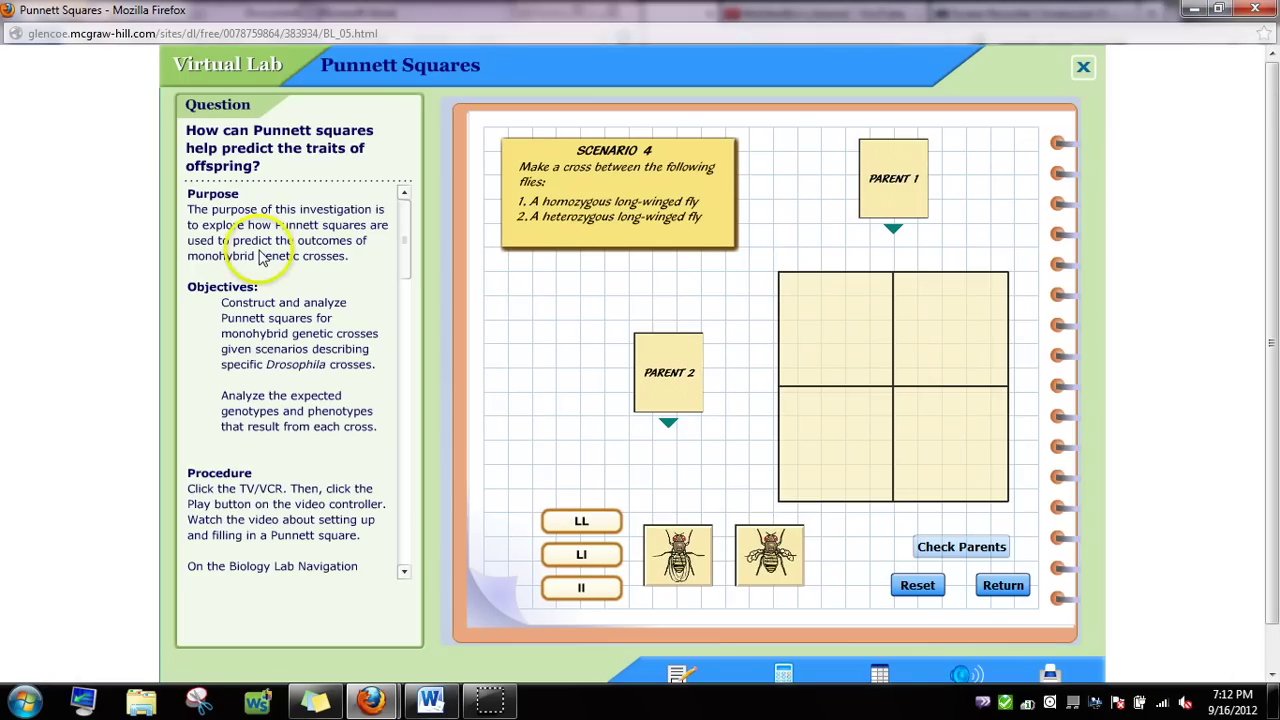
scroll(262, 250, down, 2)
drag(403, 206, 405, 160)
scroll(1262, 234, up, 2)
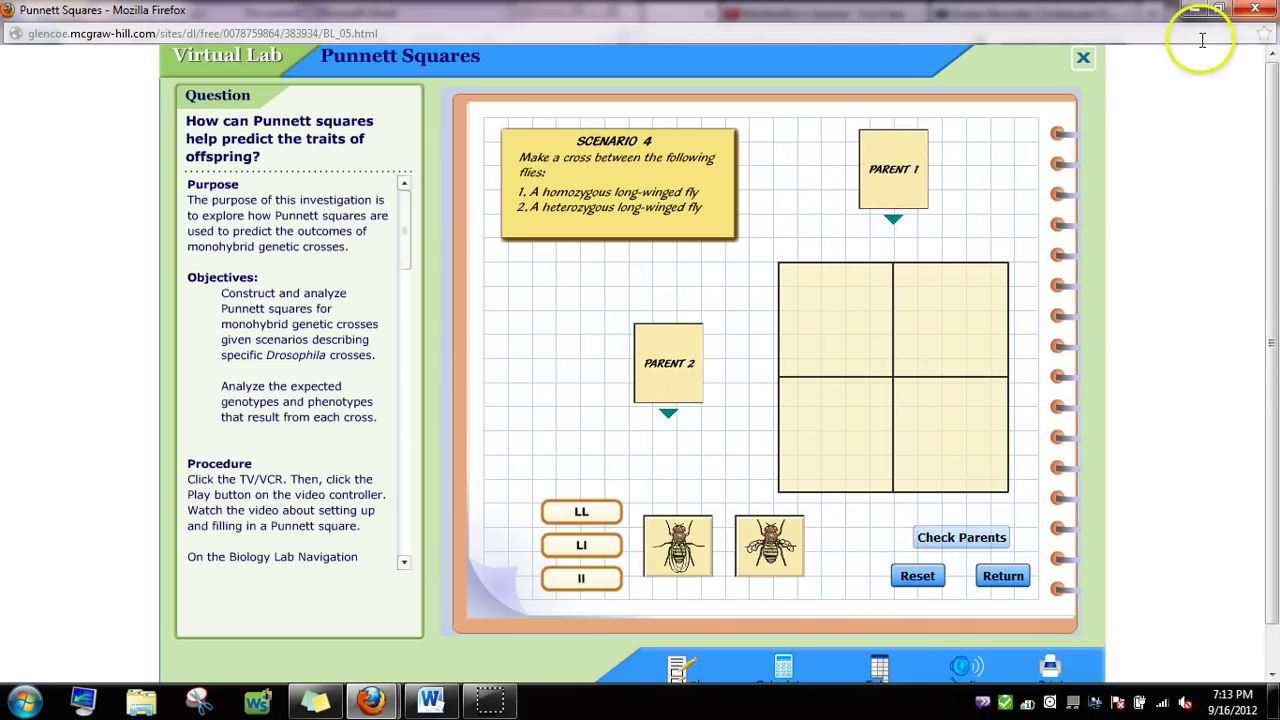
double_click(1077, 9)
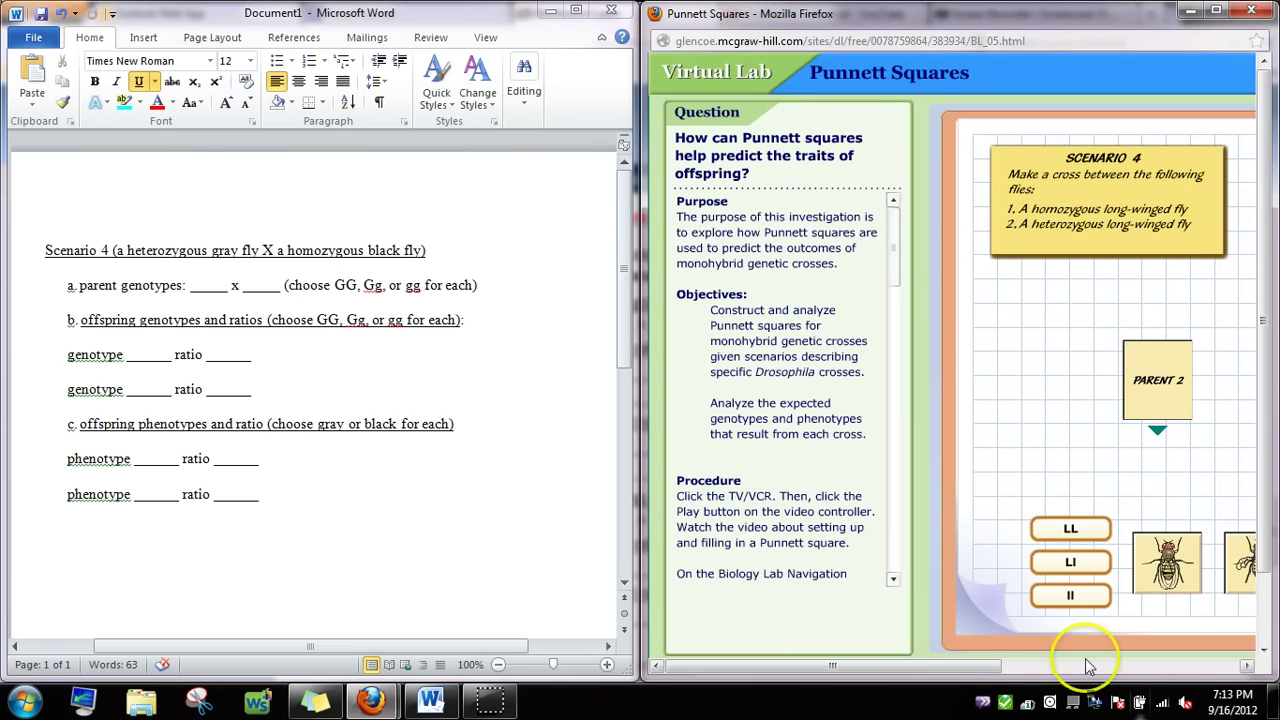
click(1065, 660)
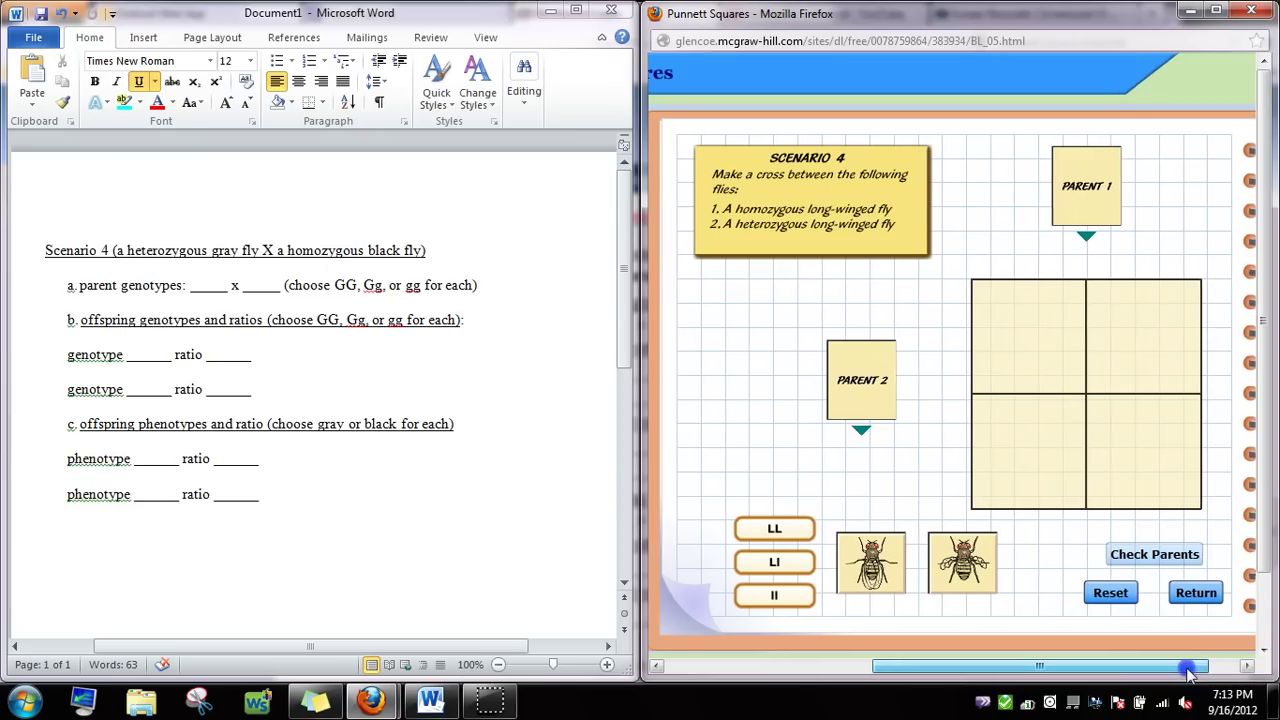
click(1113, 593)
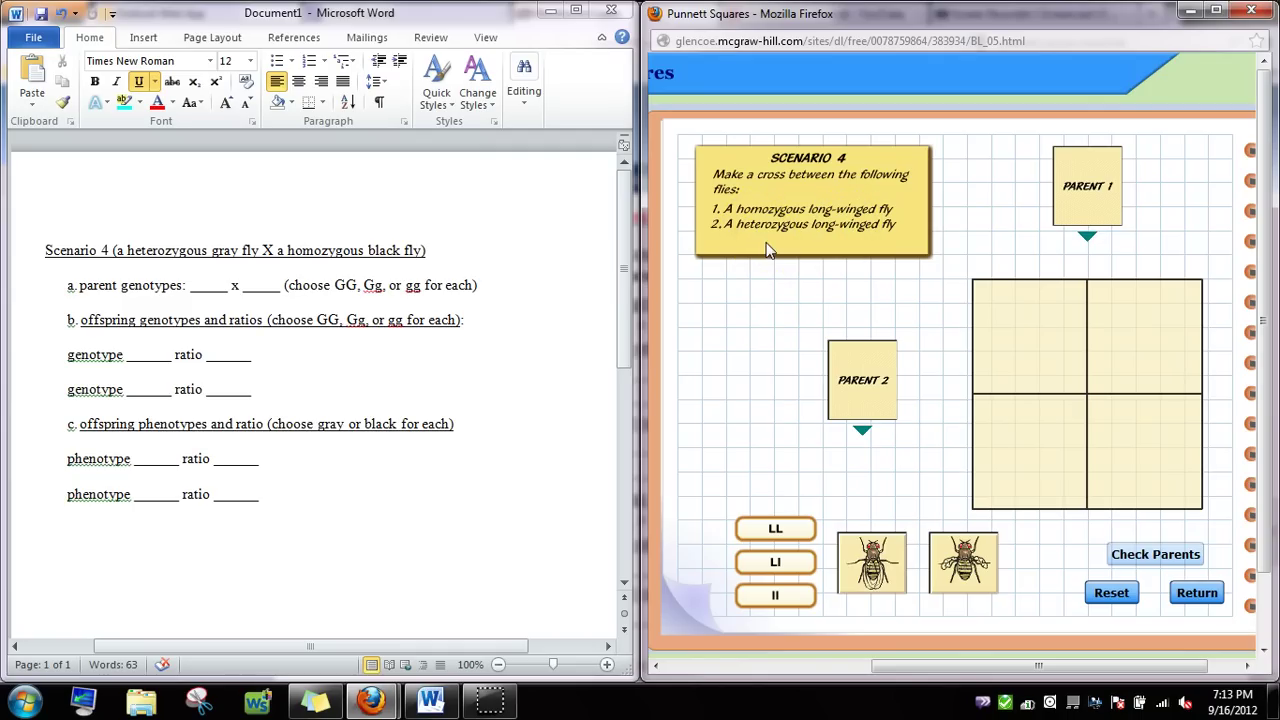
Choose LL for parent 1 and Ll for parent 2, then run Check Parents.
click(1082, 196)
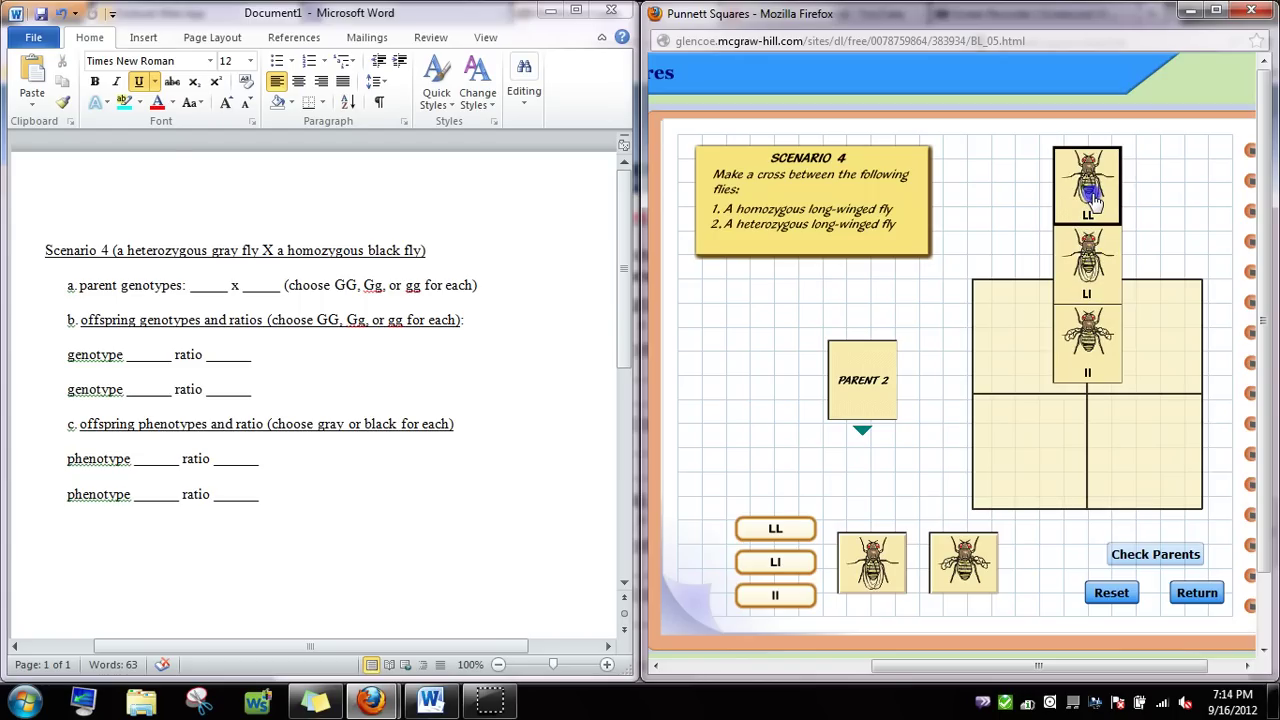
click(1093, 200)
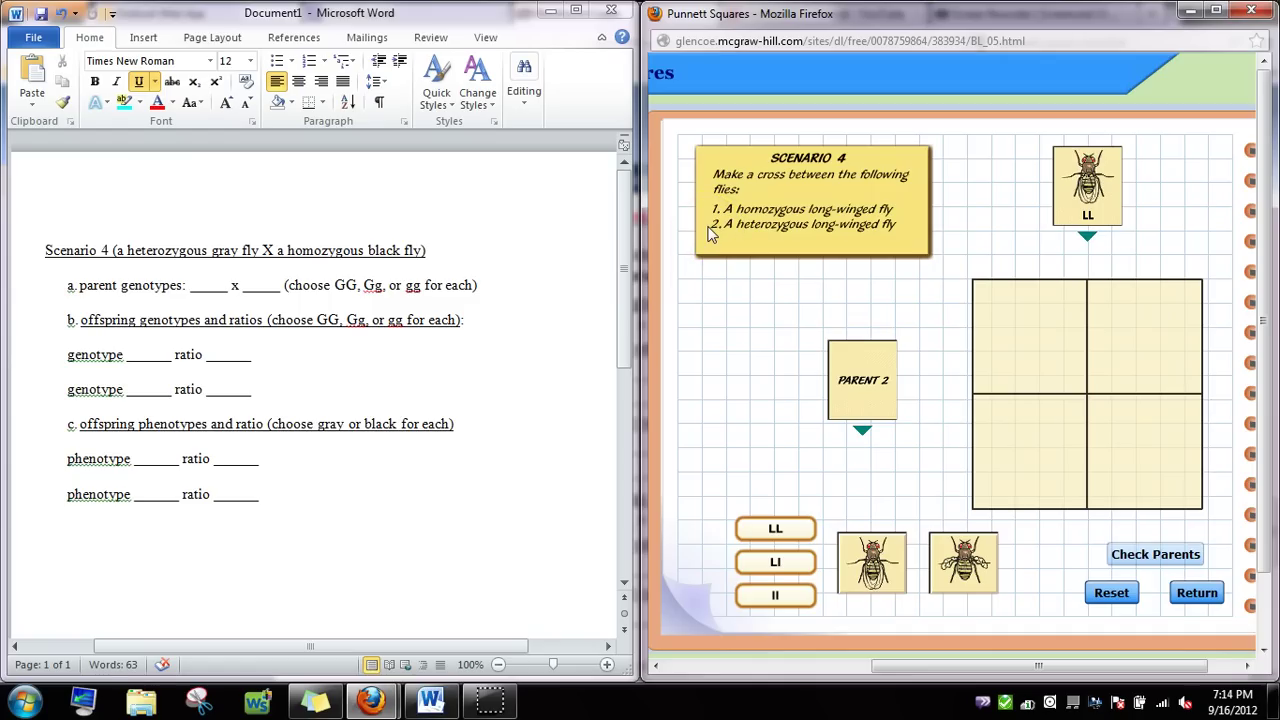
click(876, 401)
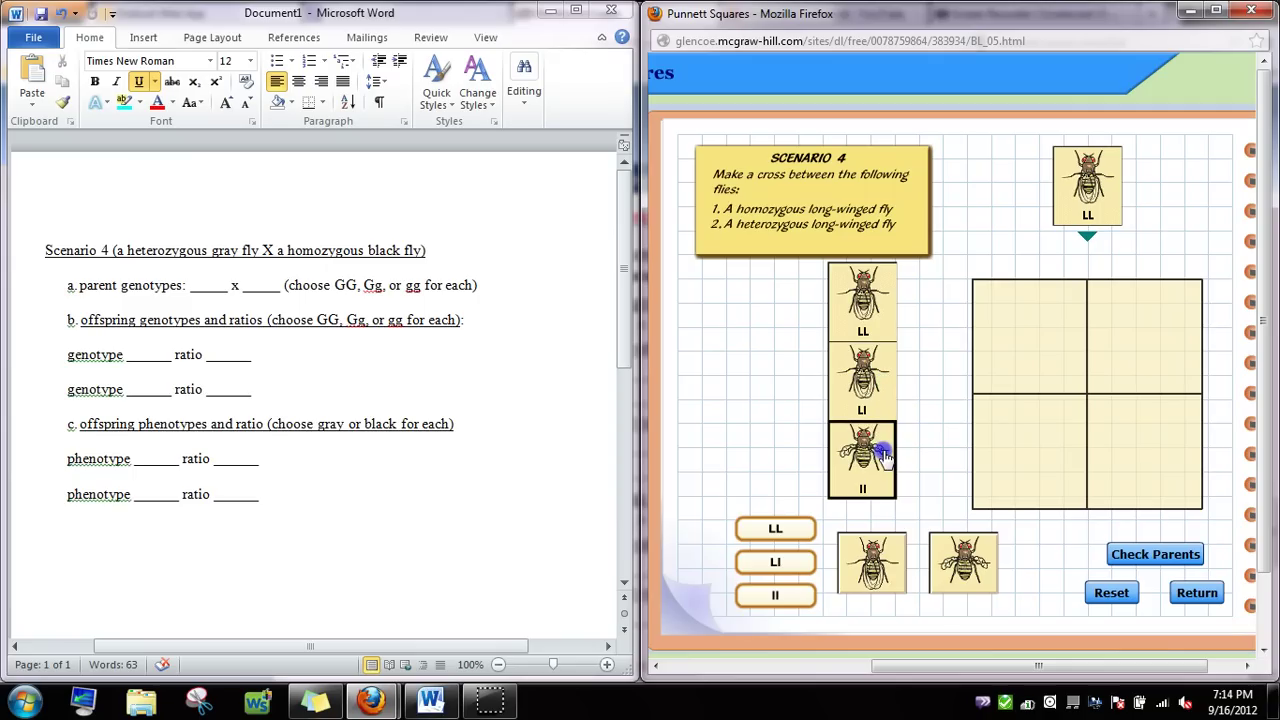
click(881, 373)
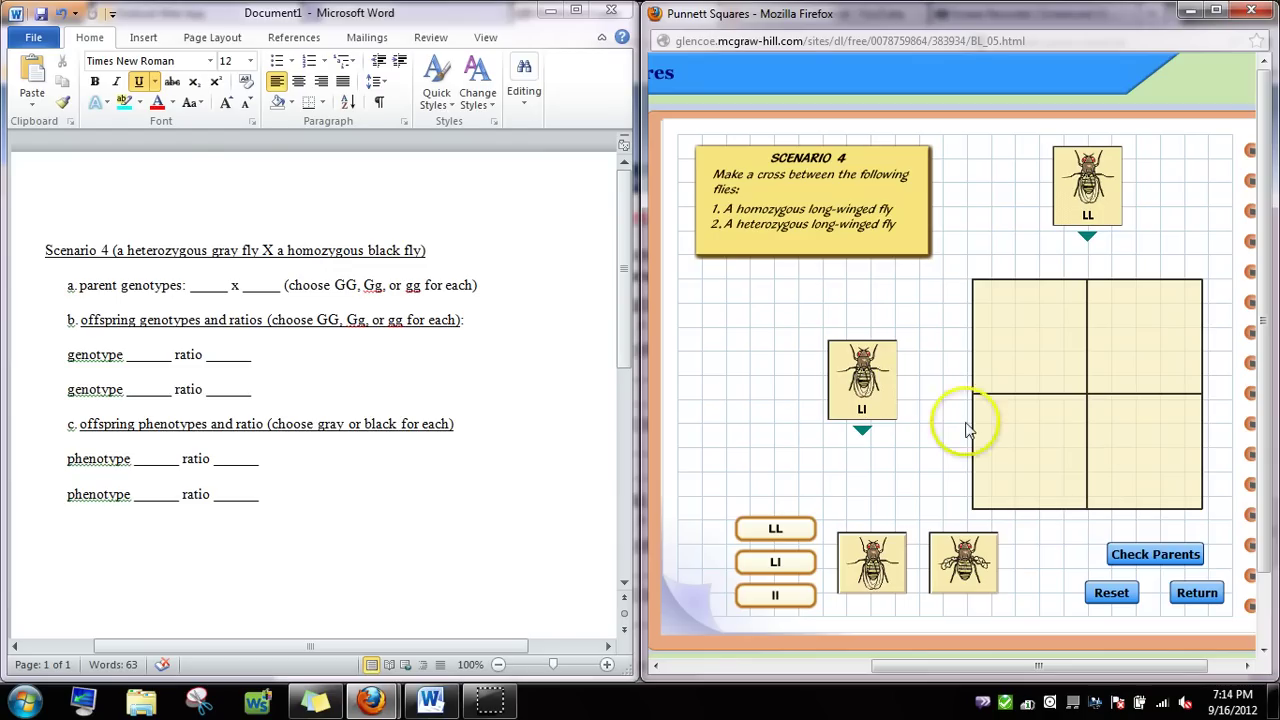
click(1172, 569)
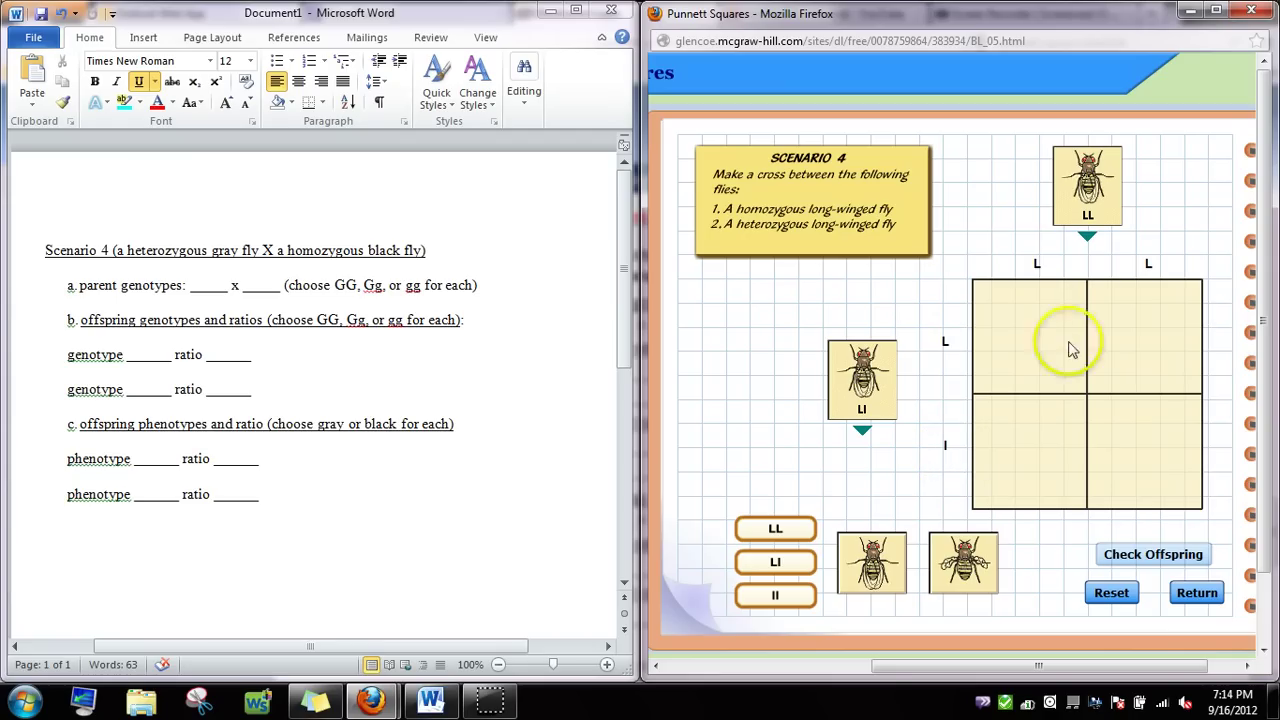
Place LL tiles in the two top cells and Ll tiles in the two bottom cells.
drag(805, 527, 1043, 380)
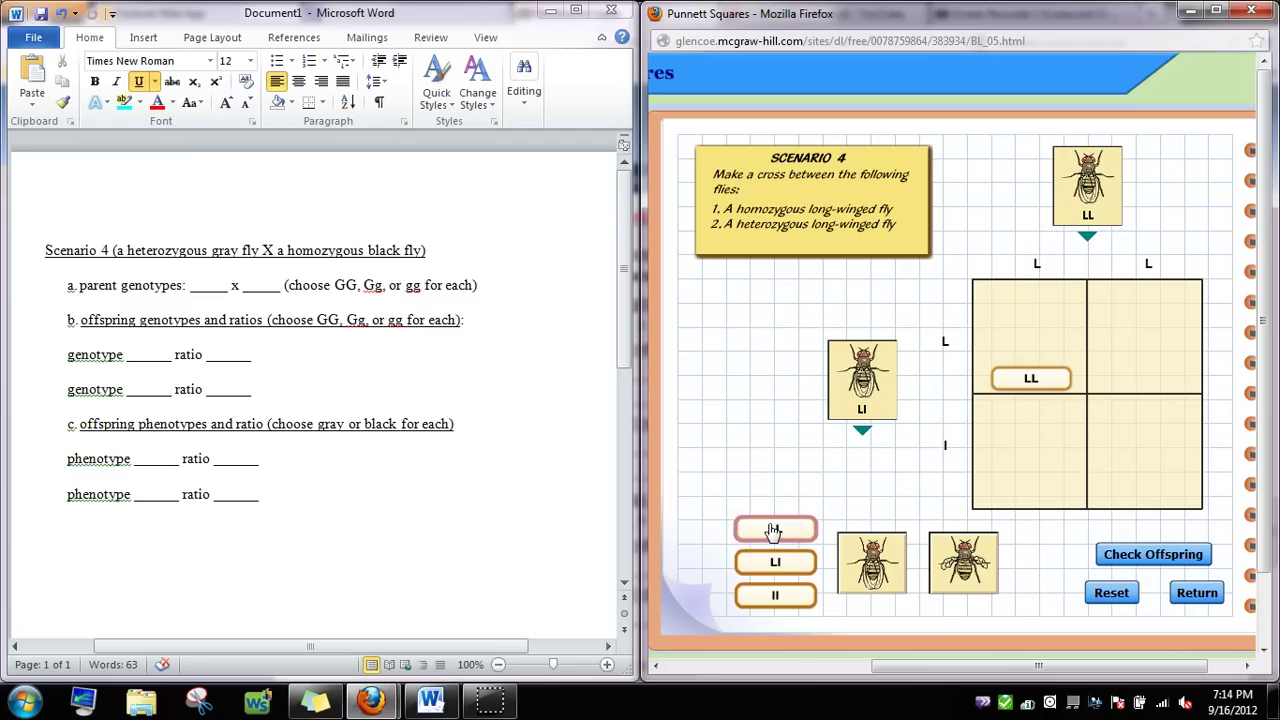
drag(1014, 257, 1118, 314)
drag(771, 528, 1138, 368)
click(778, 578)
drag(778, 580, 1034, 500)
drag(774, 591, 1167, 485)
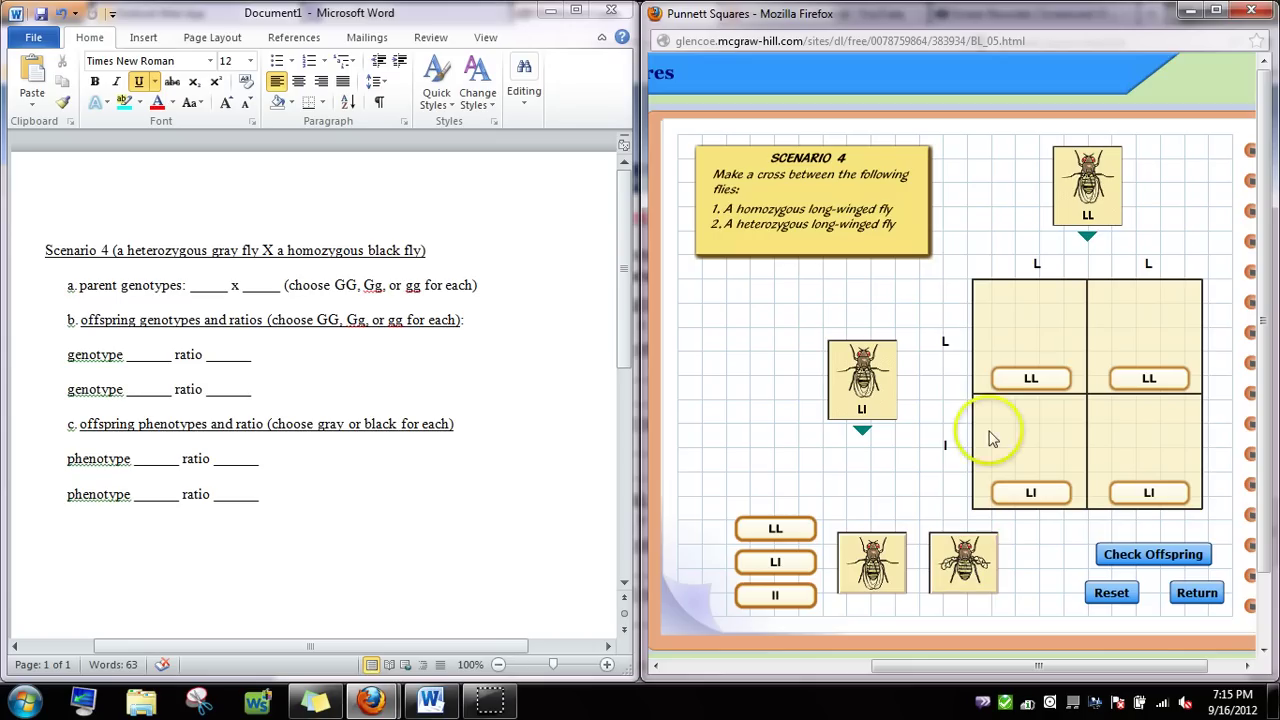
Drop a fly card into each of the four Punnett square cells.
click(1058, 384)
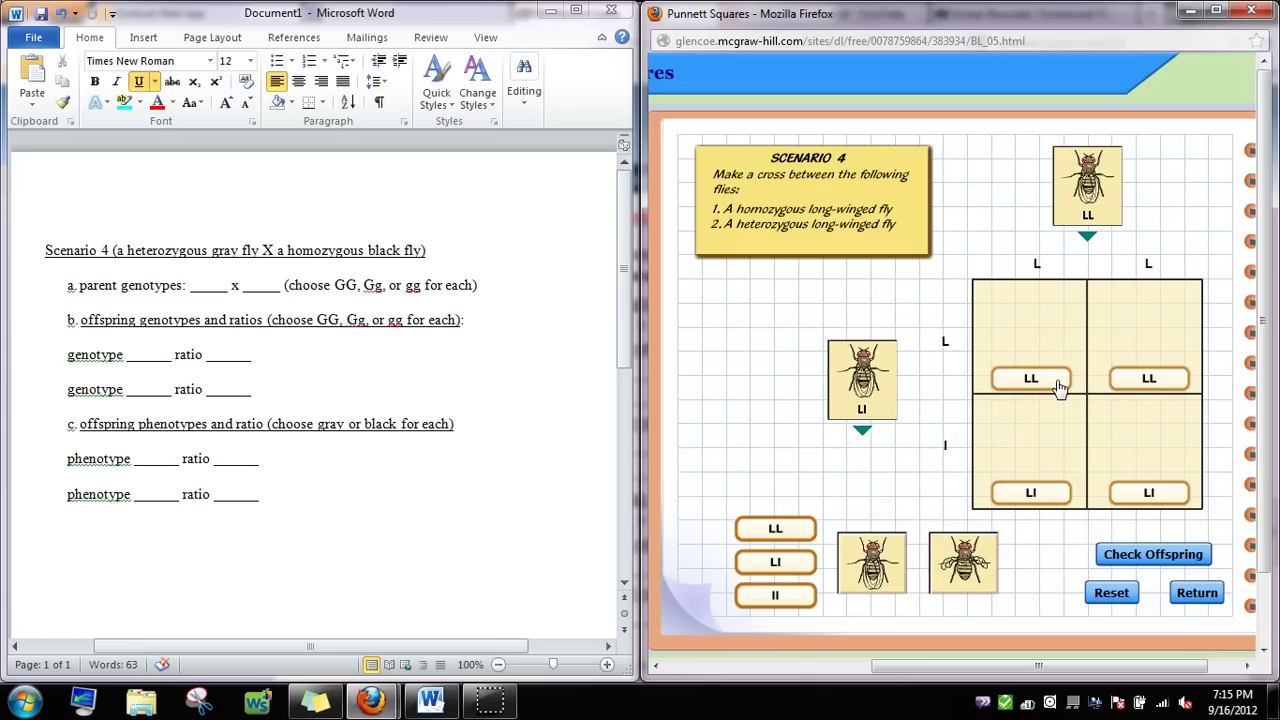
click(1090, 212)
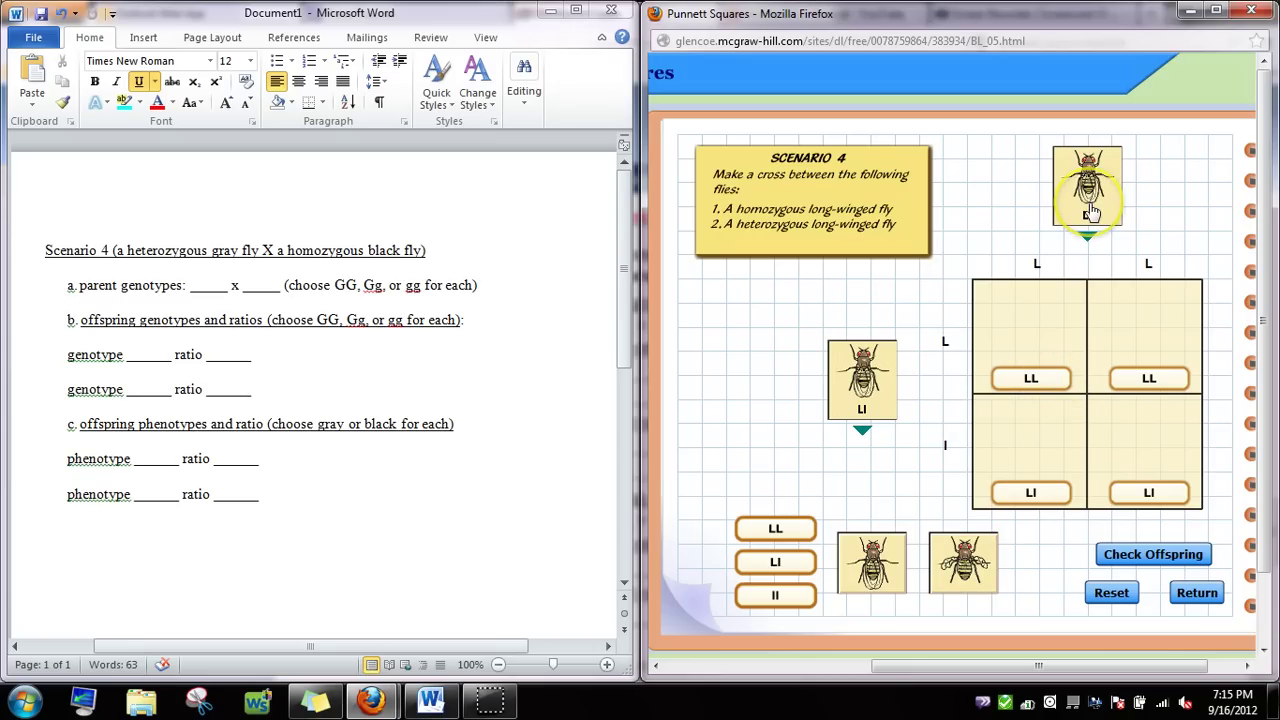
drag(883, 543, 1045, 318)
drag(880, 555, 1165, 328)
click(1037, 500)
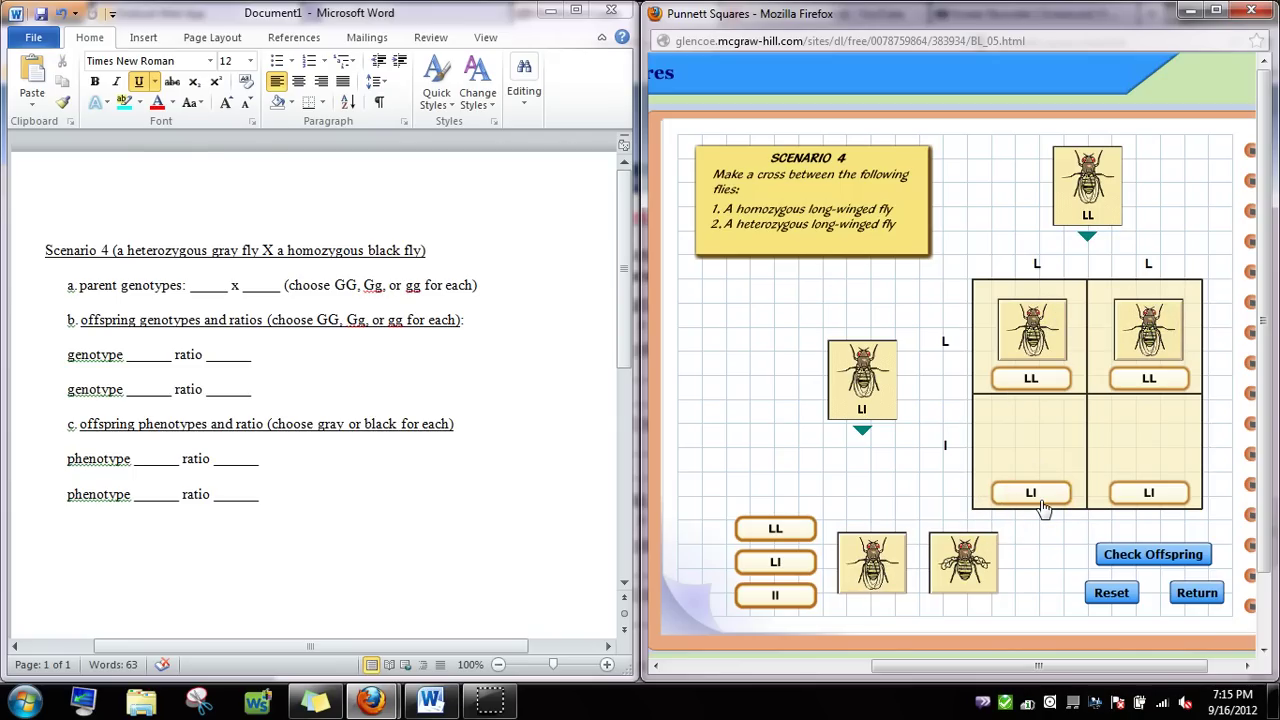
drag(872, 562, 1035, 445)
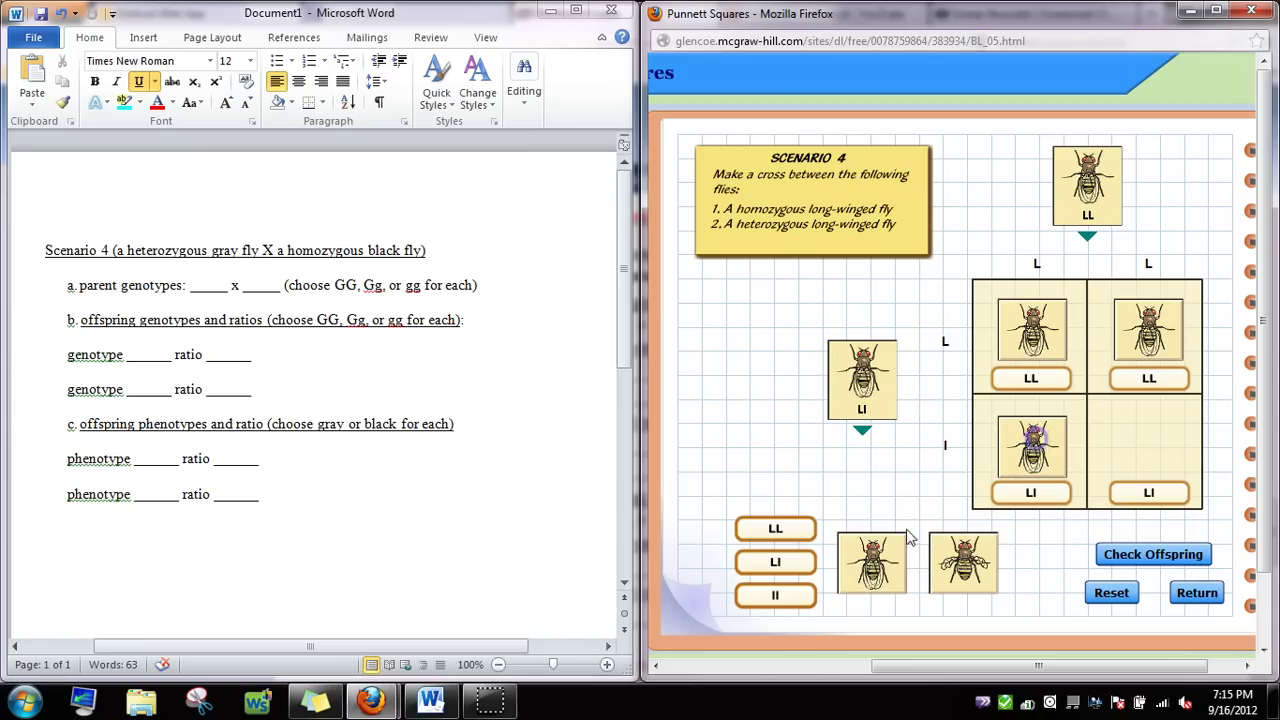
drag(908, 540, 1120, 445)
click(998, 616)
Run Check Offspring on the filled Scenario 4 square.
click(1122, 558)
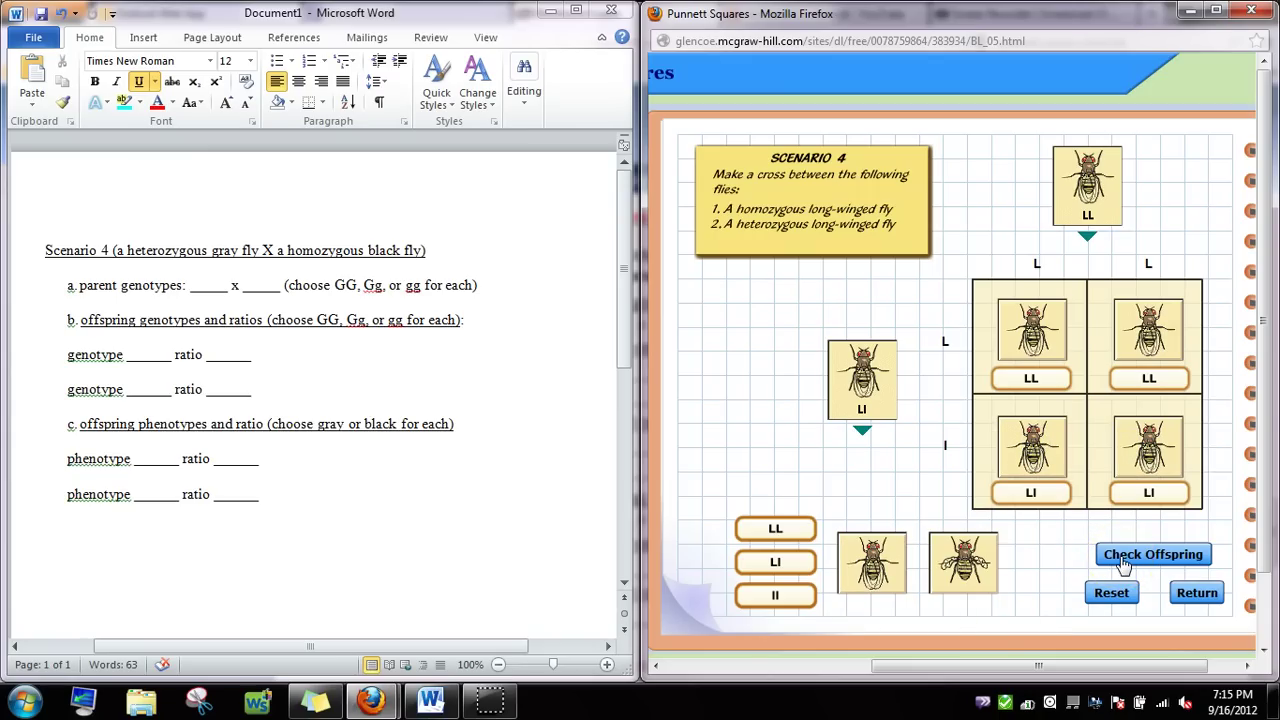
click(1123, 563)
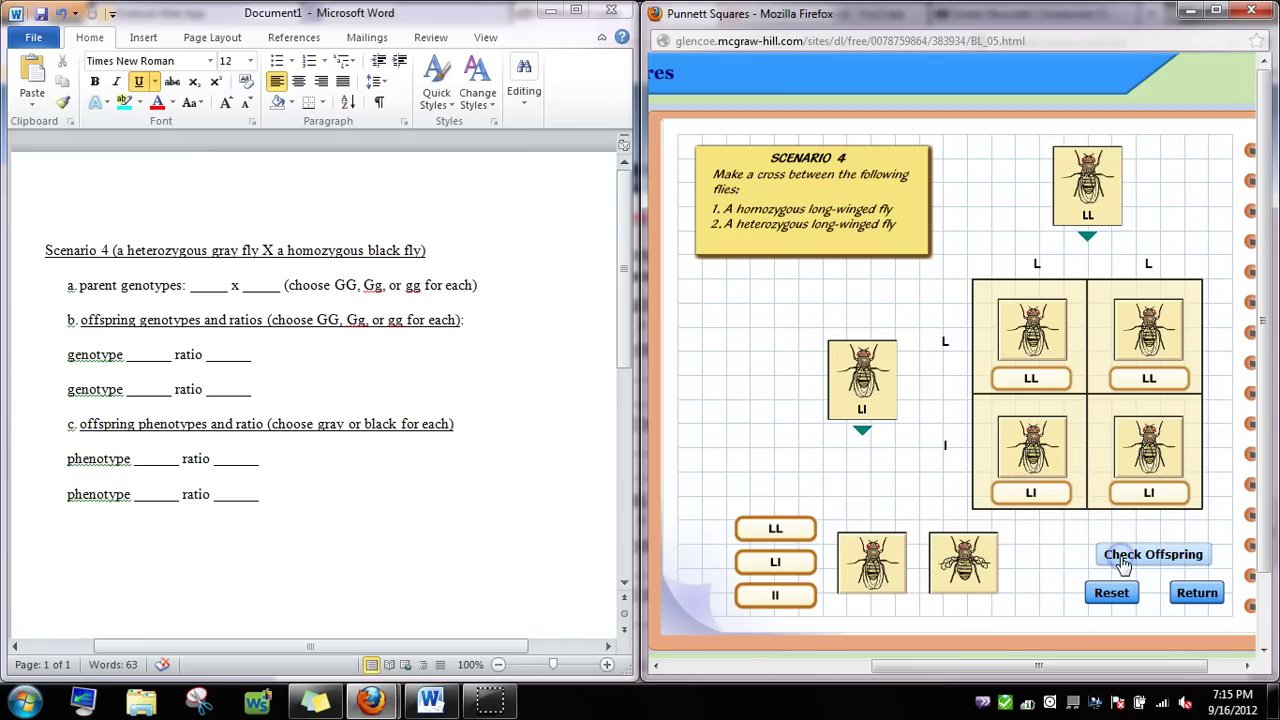
click(1035, 569)
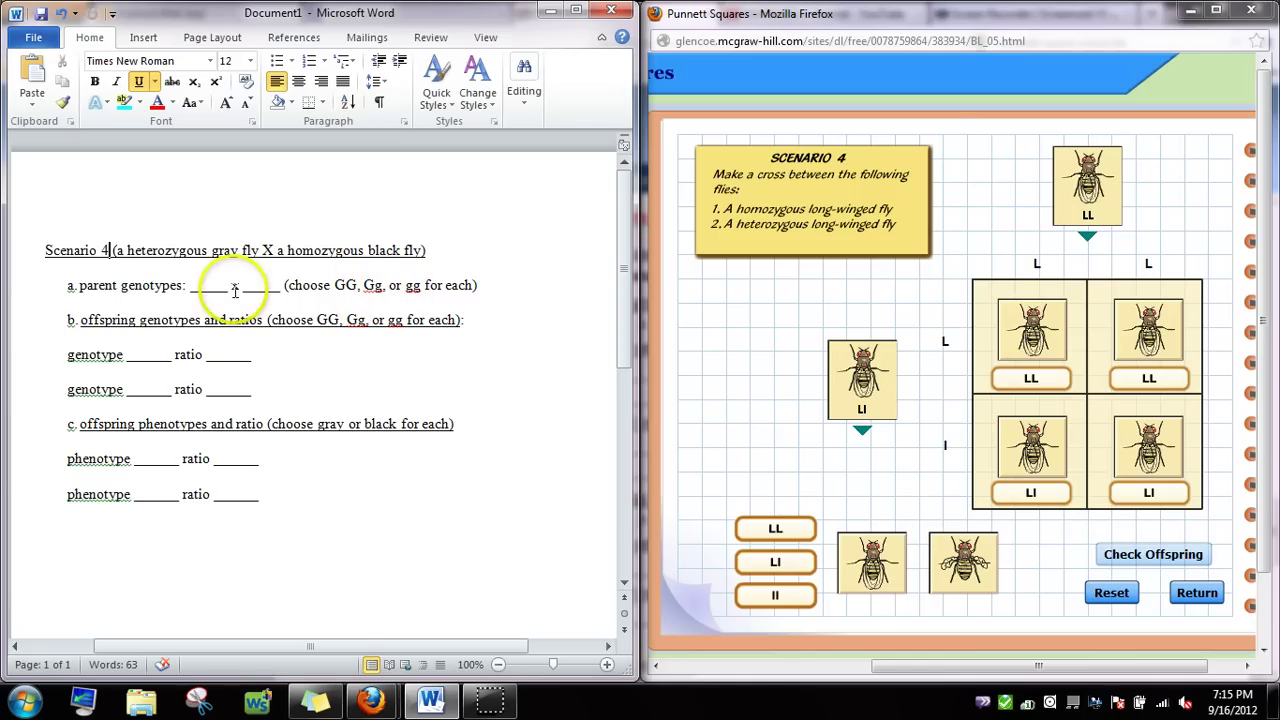
Type LL and Ll into the parent genotype blanks, keeping spaces around the x.
drag(228, 287, 186, 283)
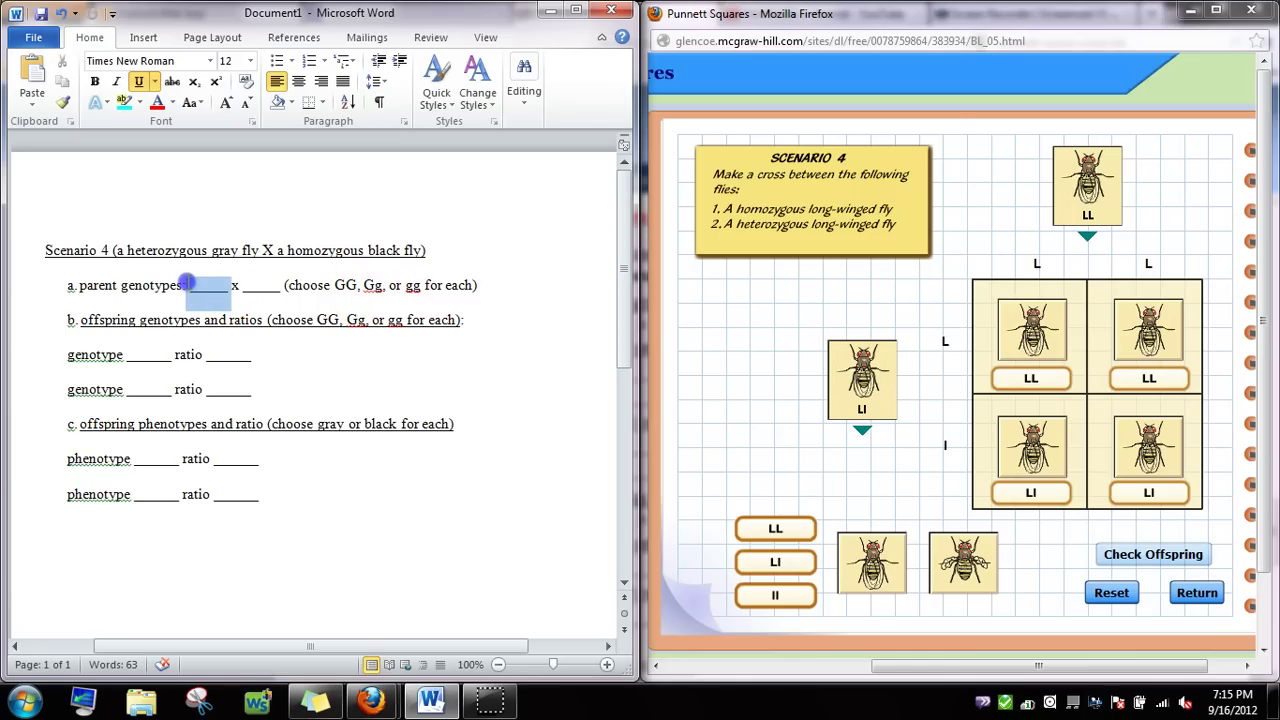
text(LL)
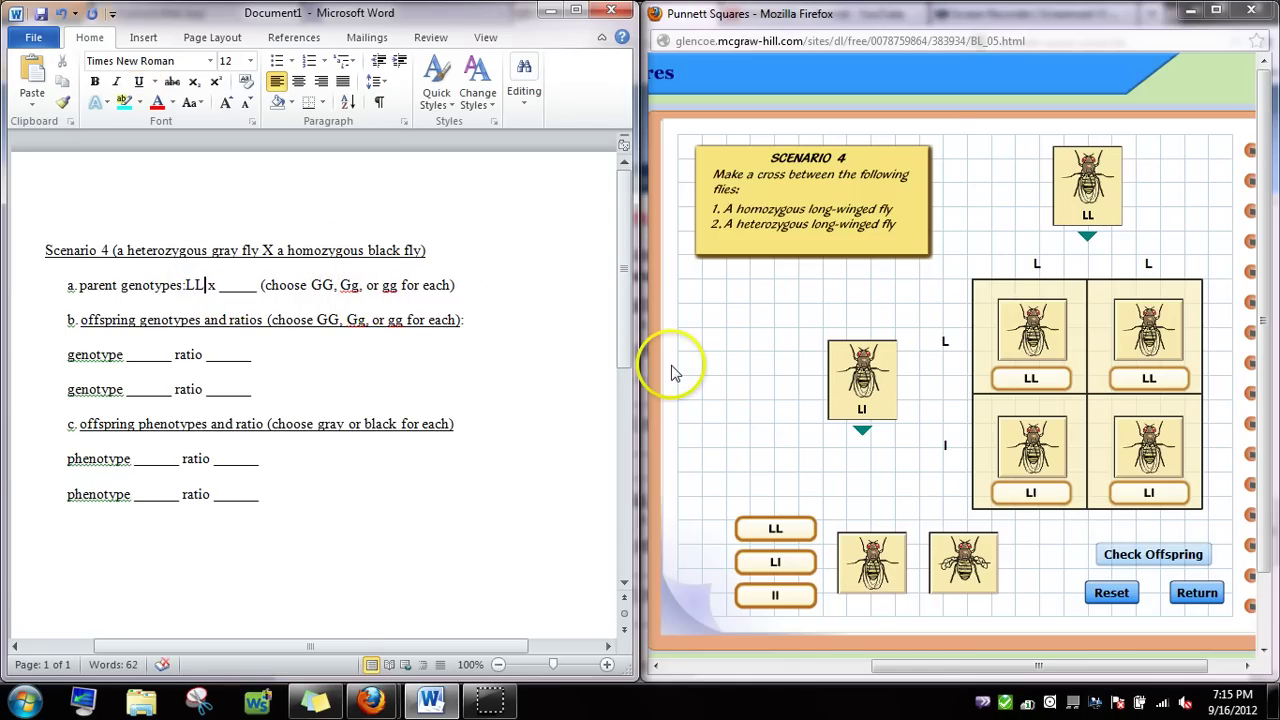
key(Right)
key(Right)
key(shift+Right)
key(shift+Right)
key(shift+Right)
key(shift+Right)
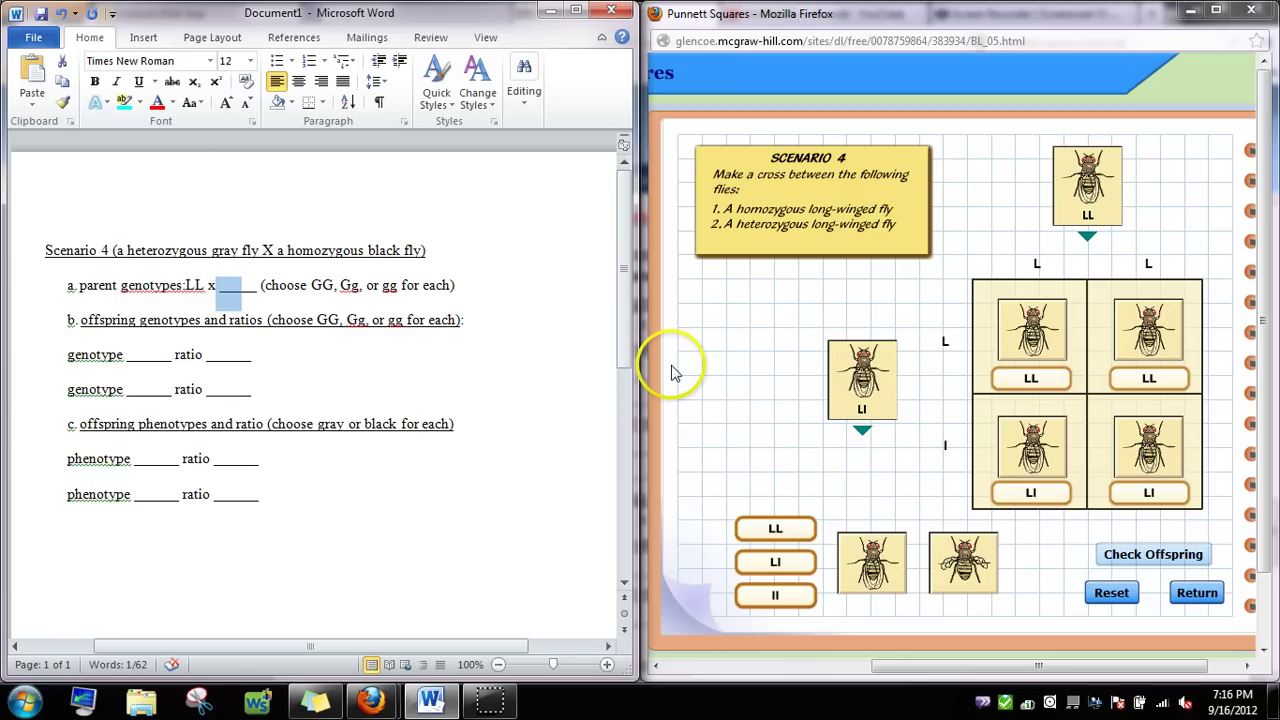
text(Ll)
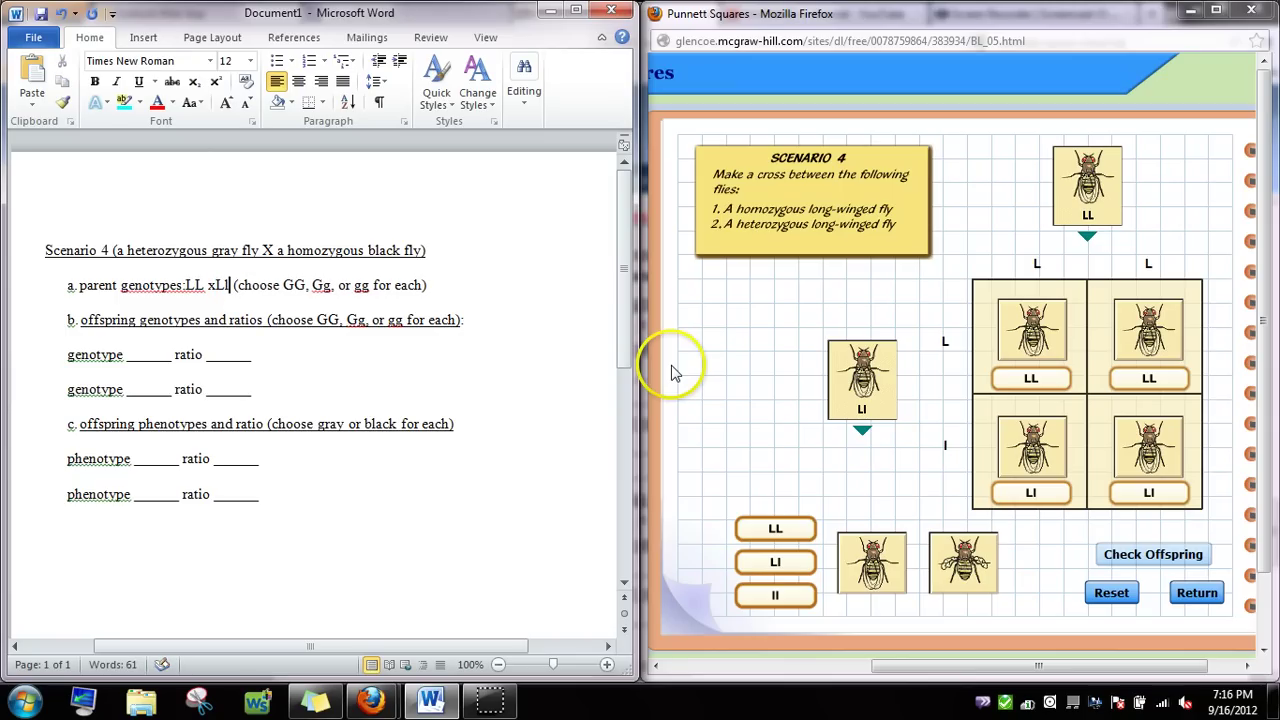
key(Left)
key(Left)
key(Left)
key(Left)
key(Left)
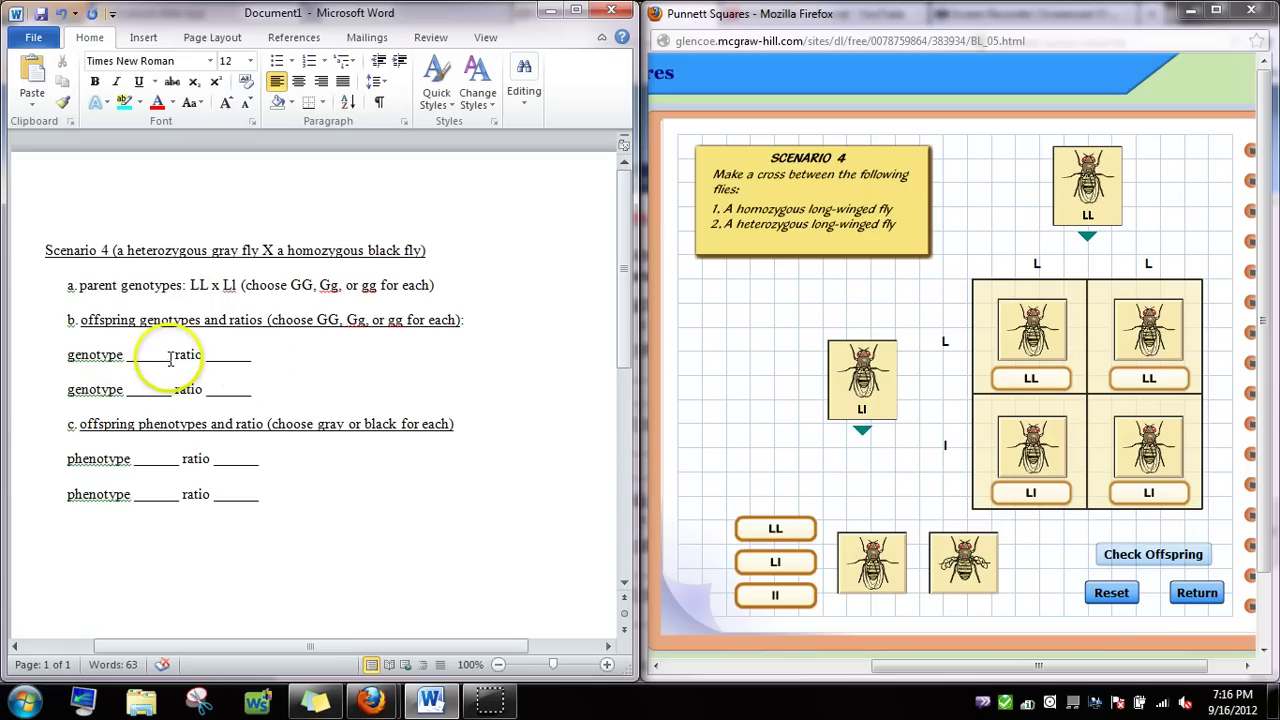
Enter offspring genotypes LL with ratio 2:4 and Ll with ratio 2:4.
drag(172, 356, 130, 357)
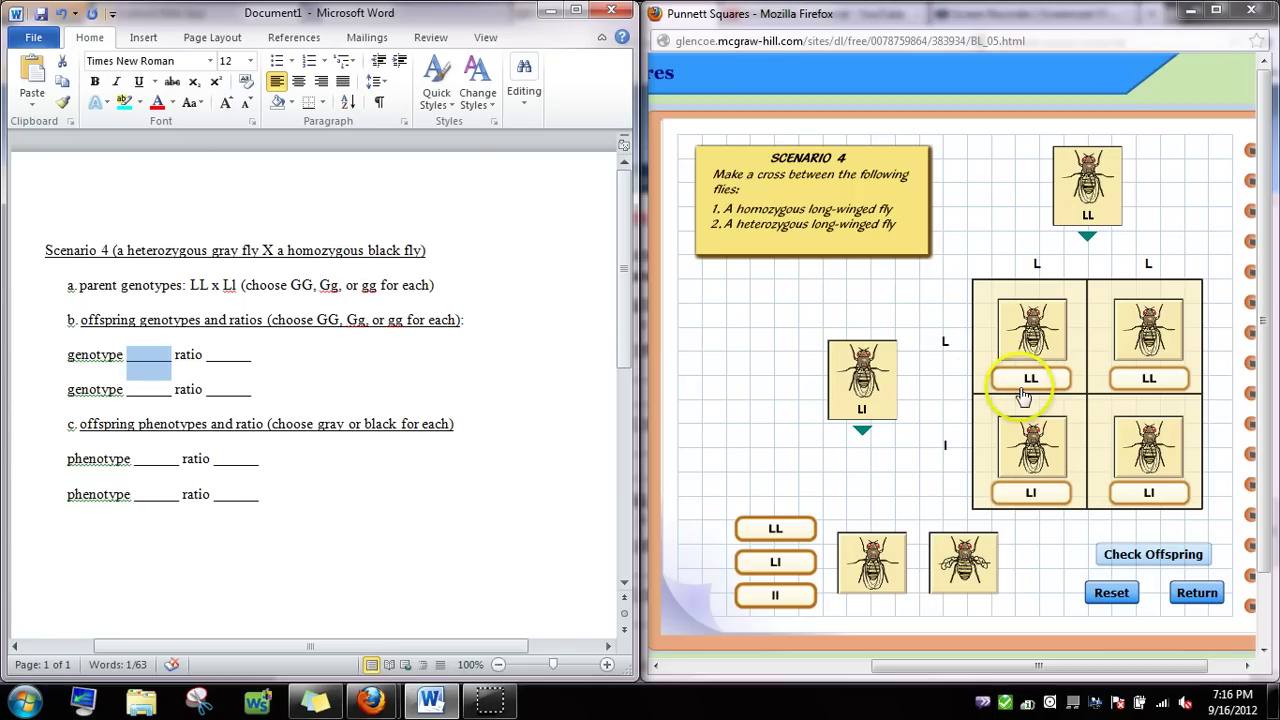
text(LL)
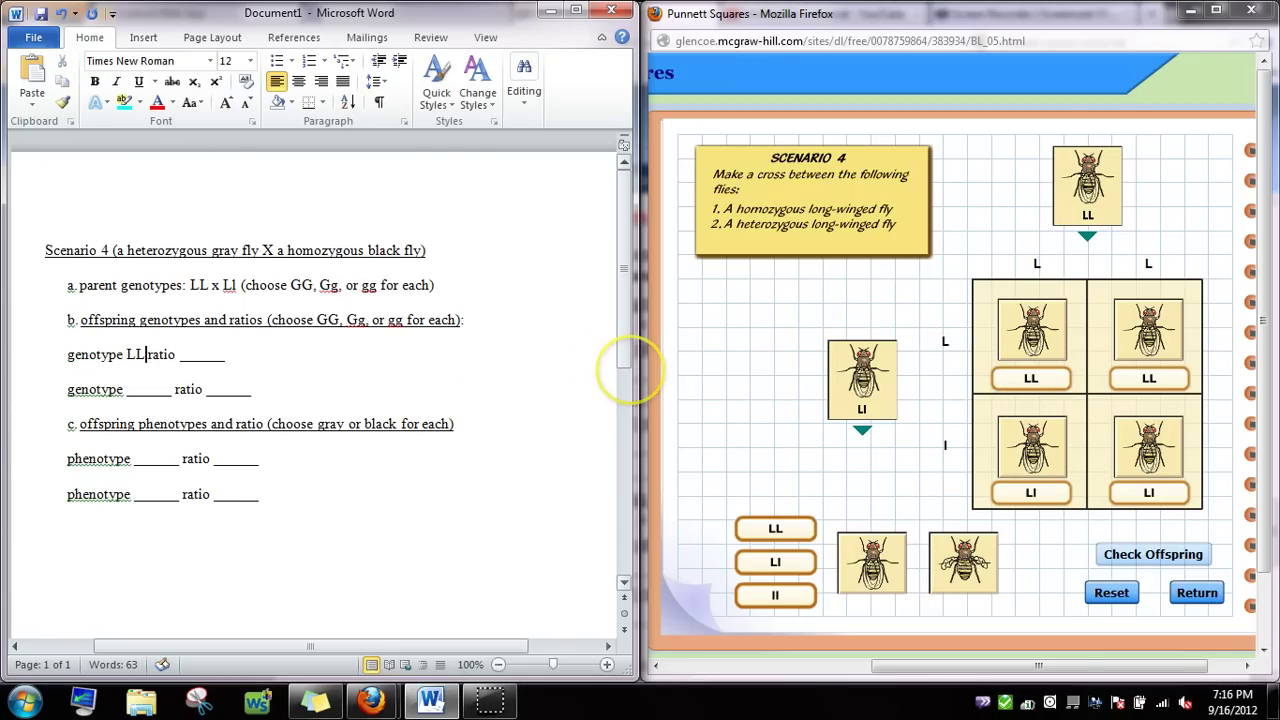
drag(228, 358, 177, 359)
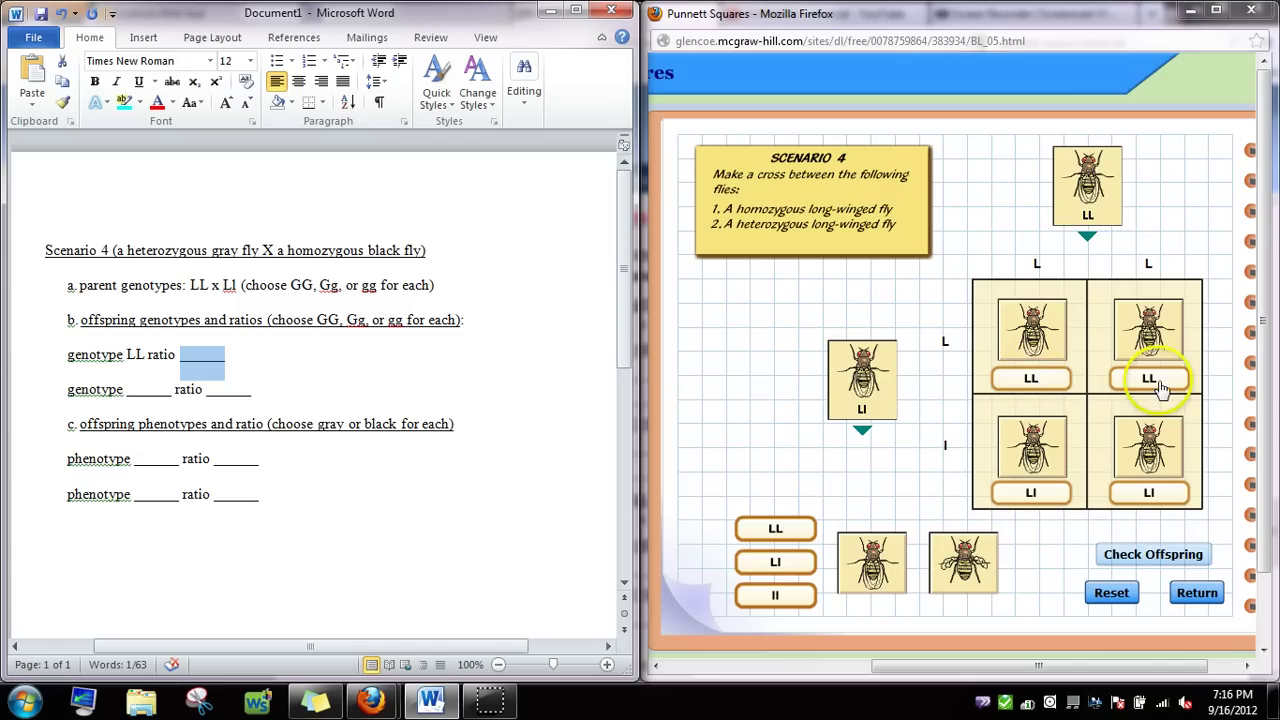
click(762, 368)
text(2)
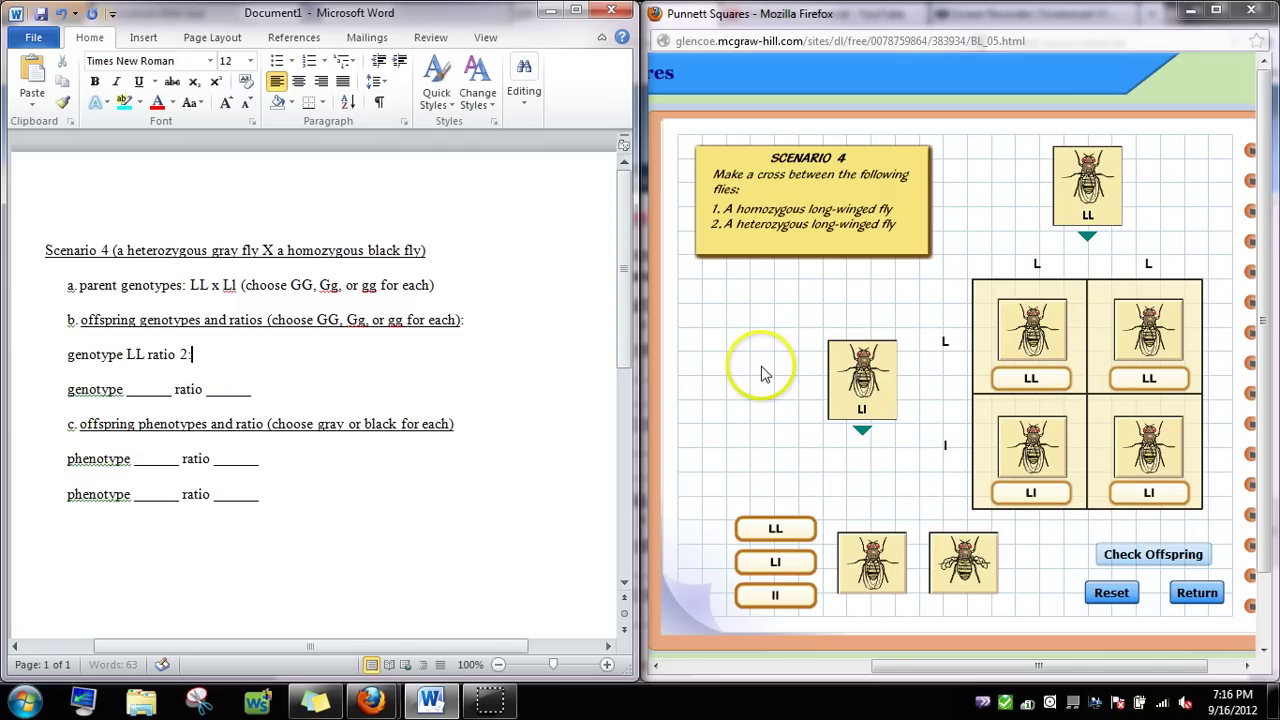
text(:4)
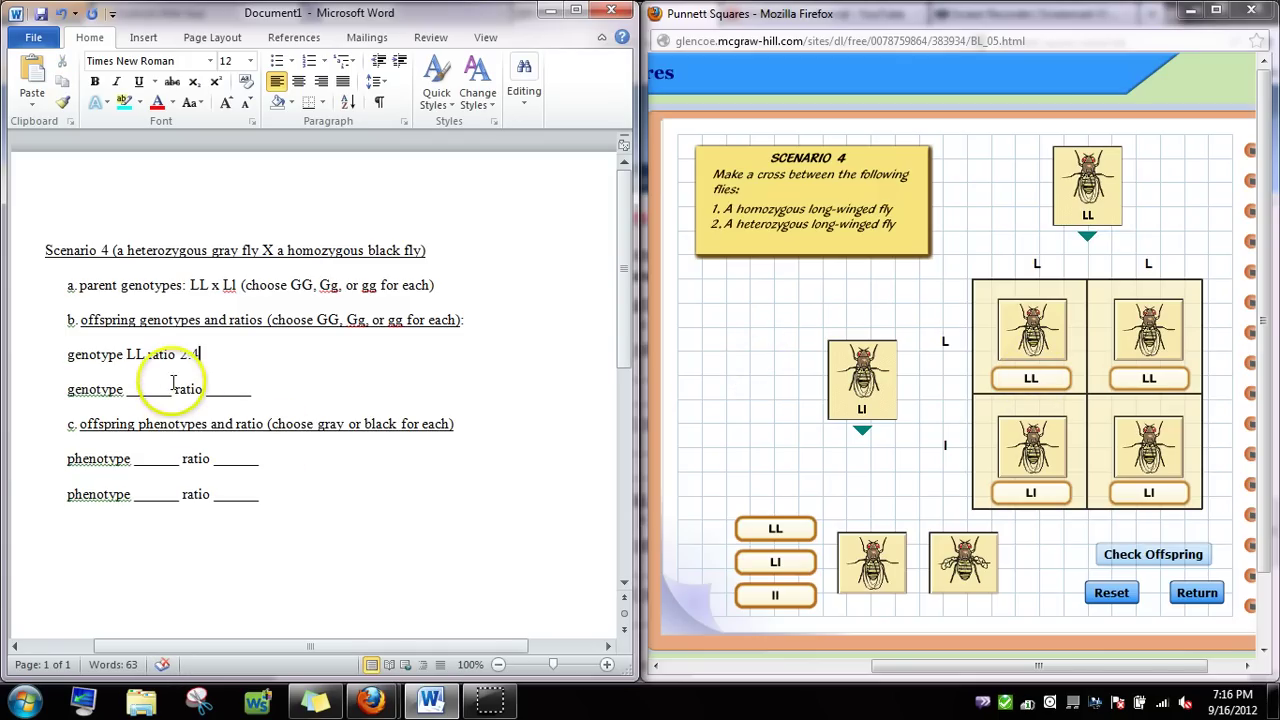
drag(174, 392, 127, 394)
click(1029, 509)
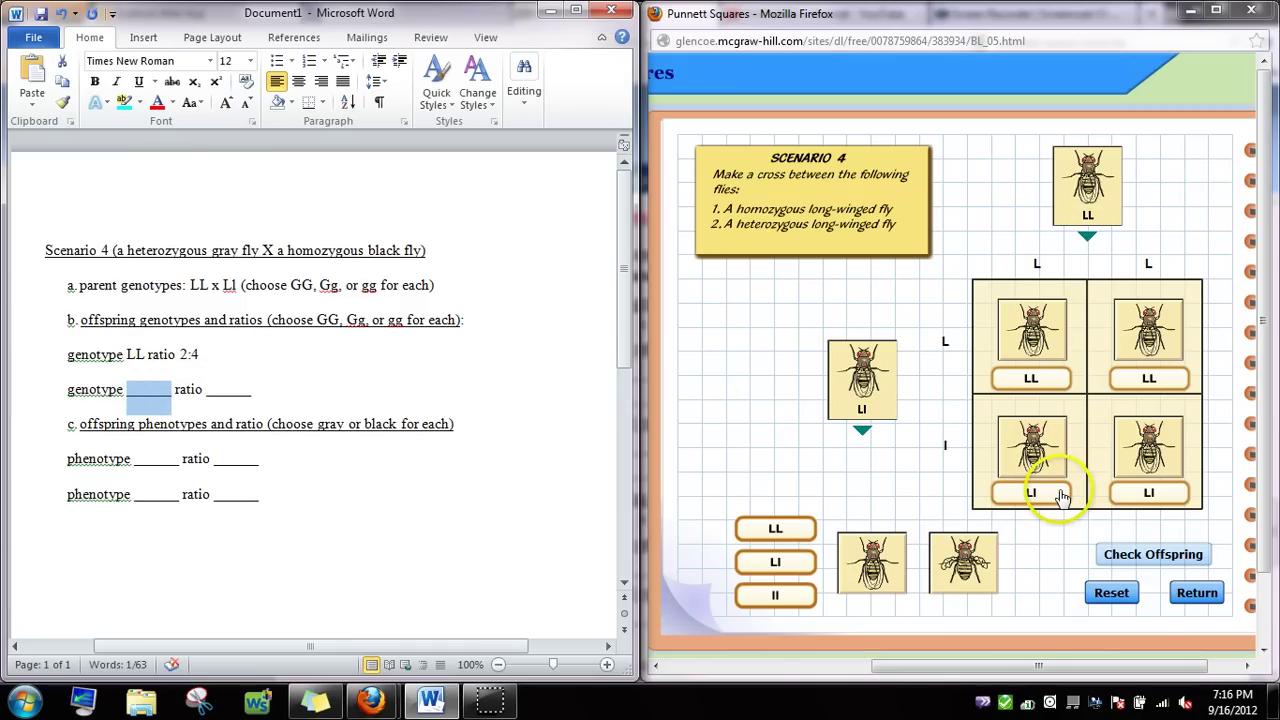
text(Ll)
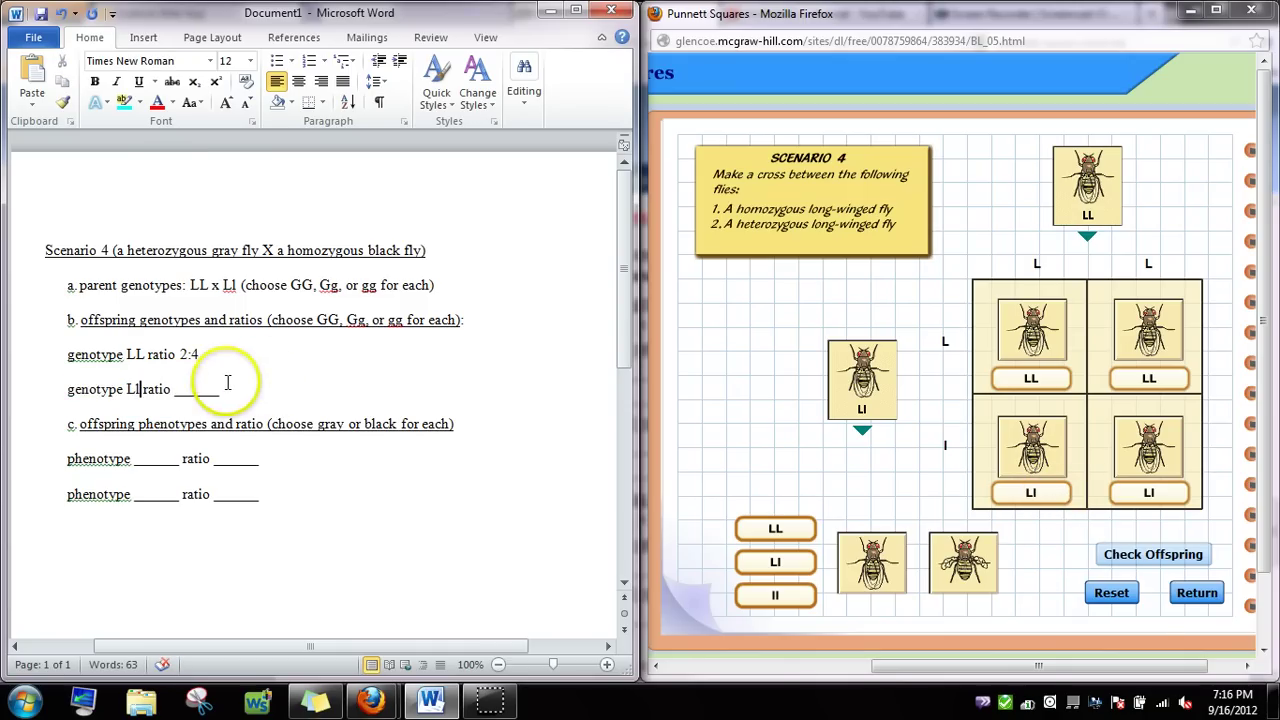
drag(218, 392, 175, 390)
text(2:4)
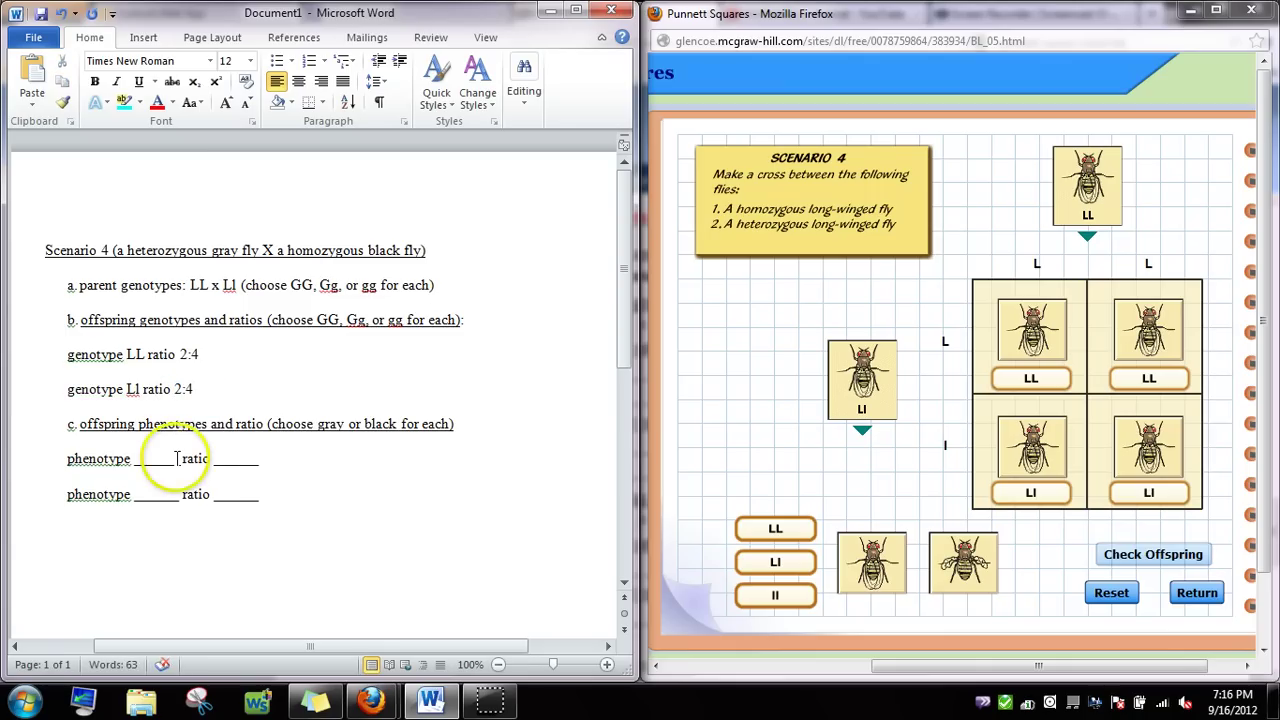
Enter phenotype long wing at 4:4 and delete the unused second phenotype line.
drag(178, 456, 134, 460)
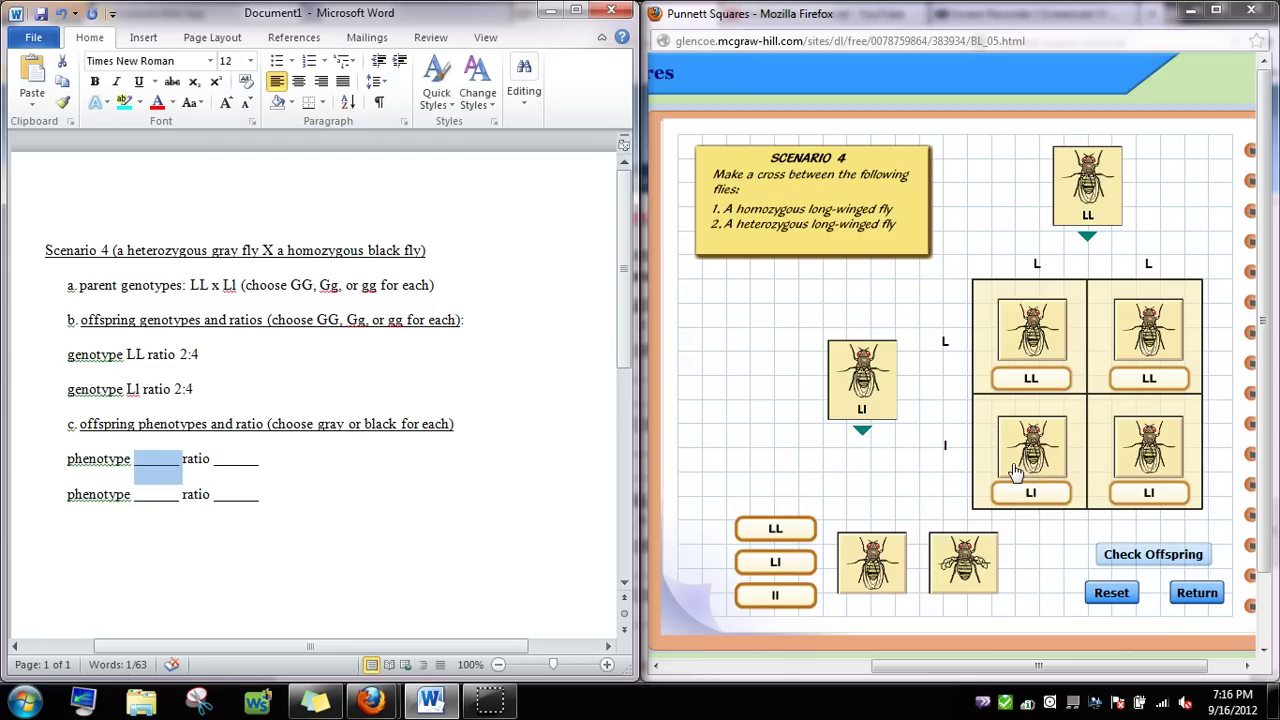
text(long wing)
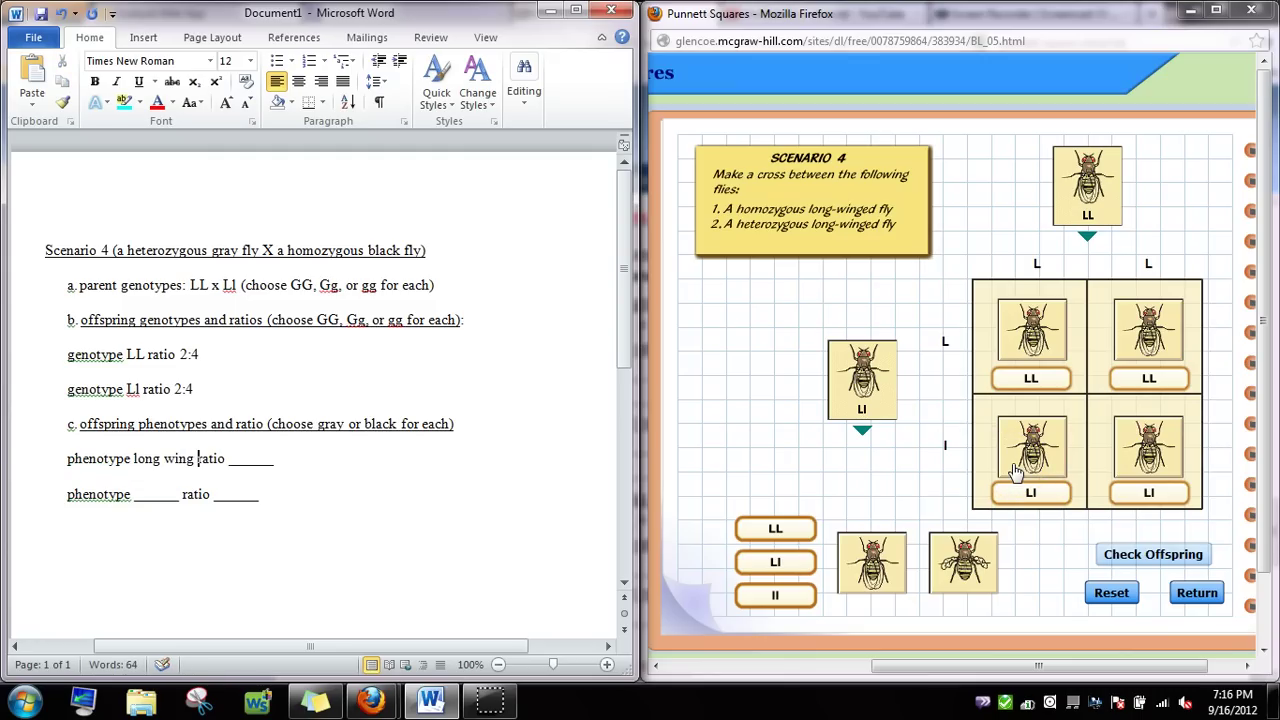
key(End)
key(BackSpace)
key(BackSpace)
key(BackSpace)
key(BackSpace)
key(BackSpace)
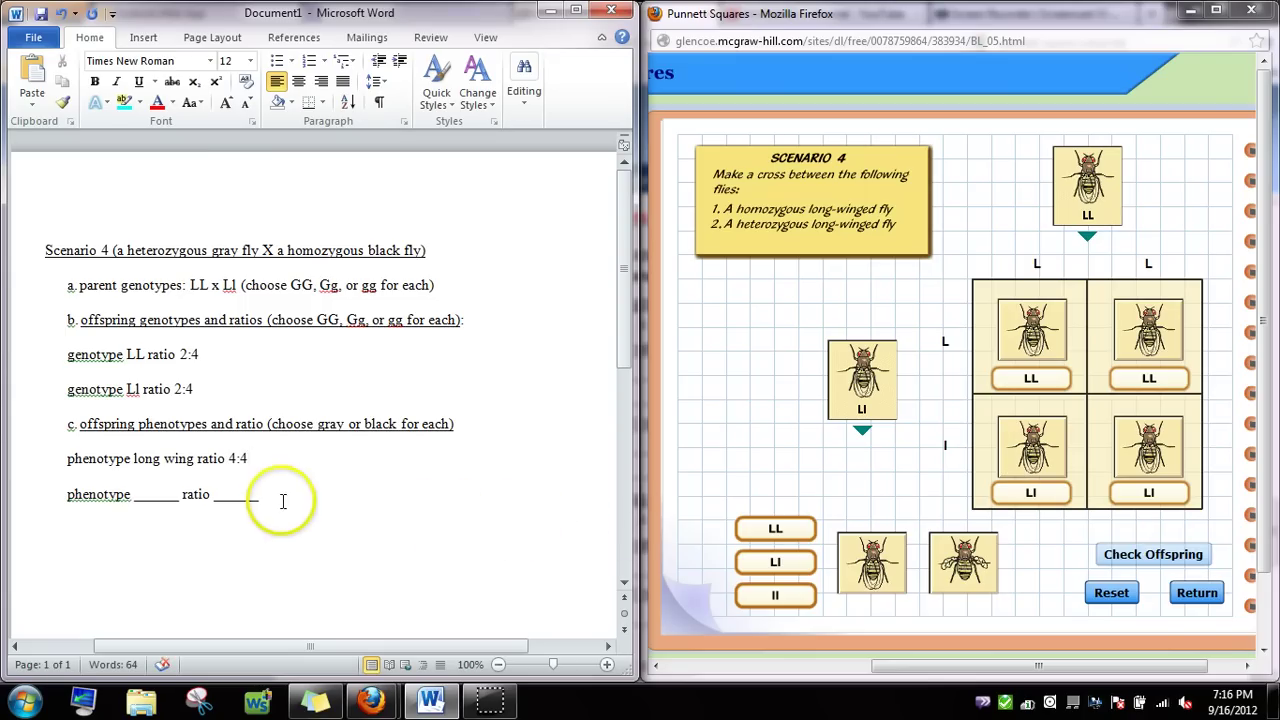
click(28, 486)
key(BackSpace)
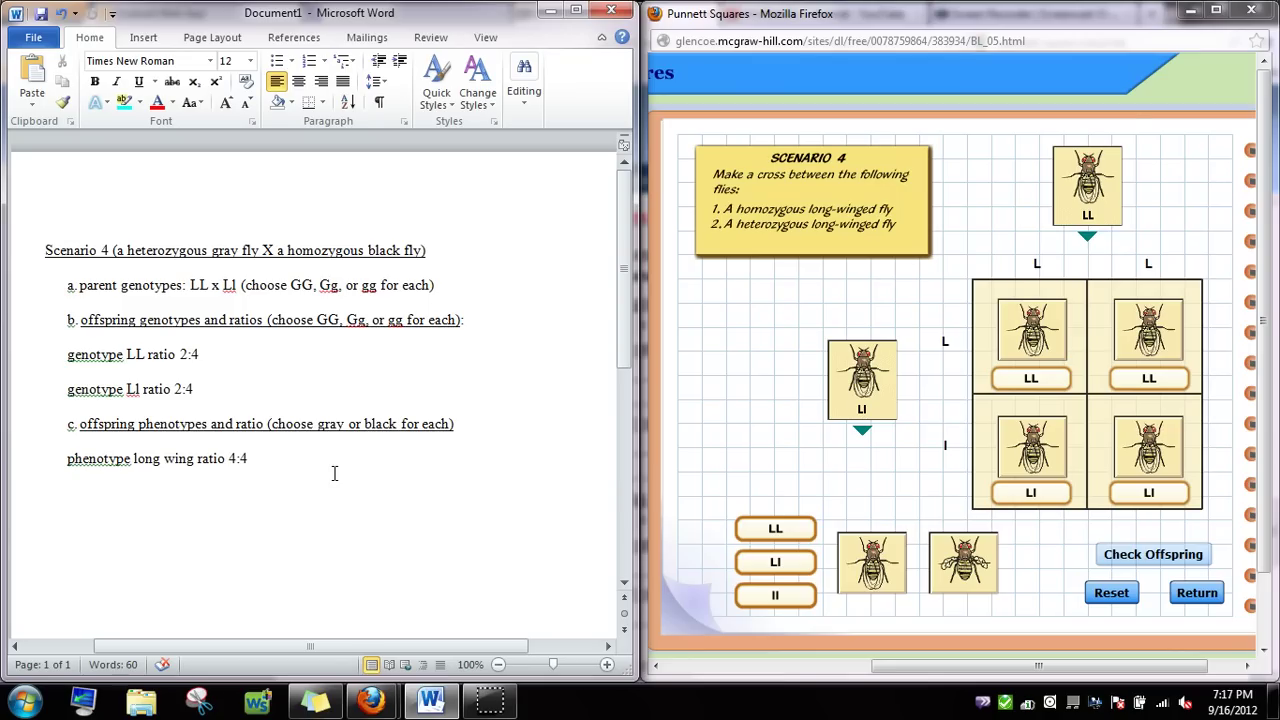
click(356, 473)
Maximize Firefox, return to the lab room, and read then close the Punnett squares Information text.
click(1224, 14)
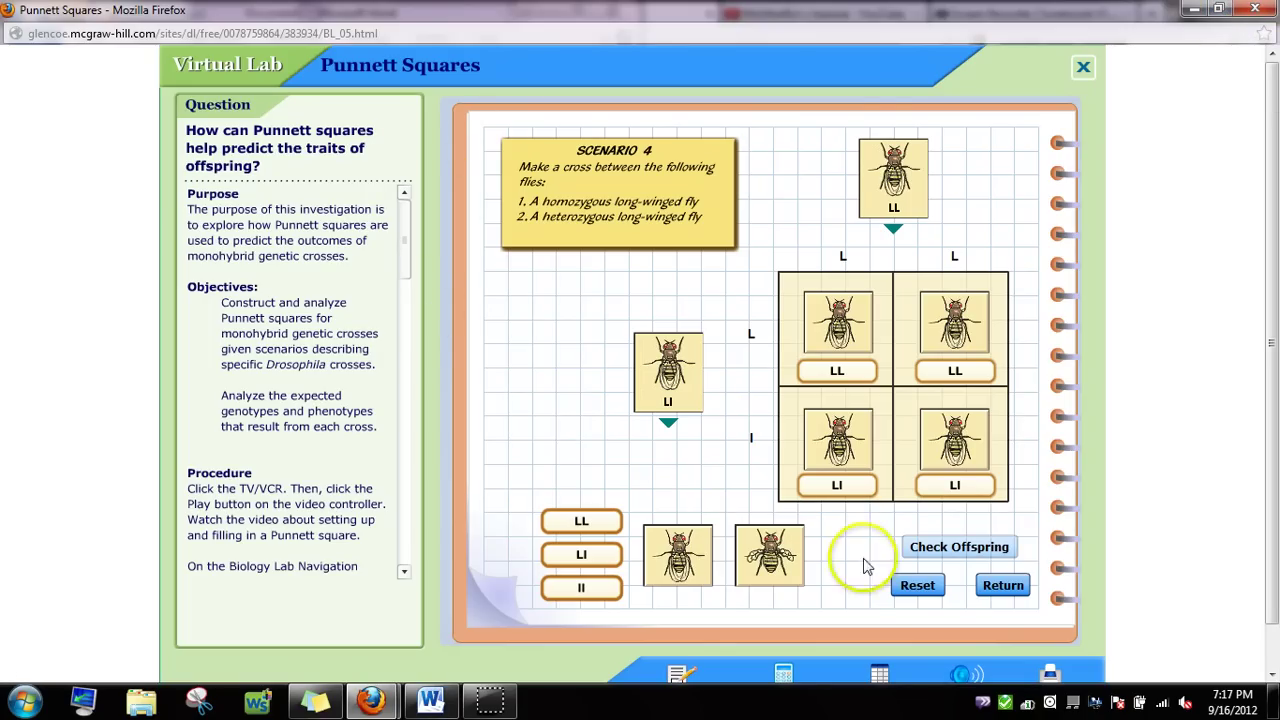
click(1028, 596)
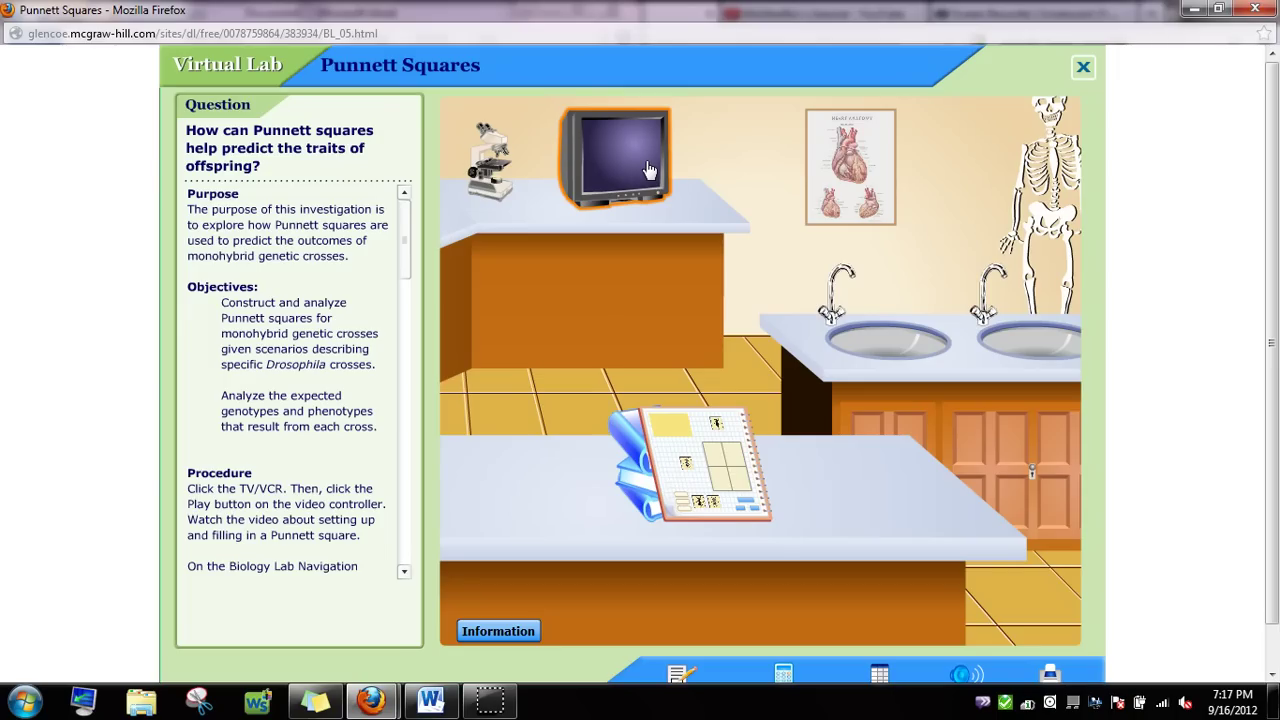
click(465, 642)
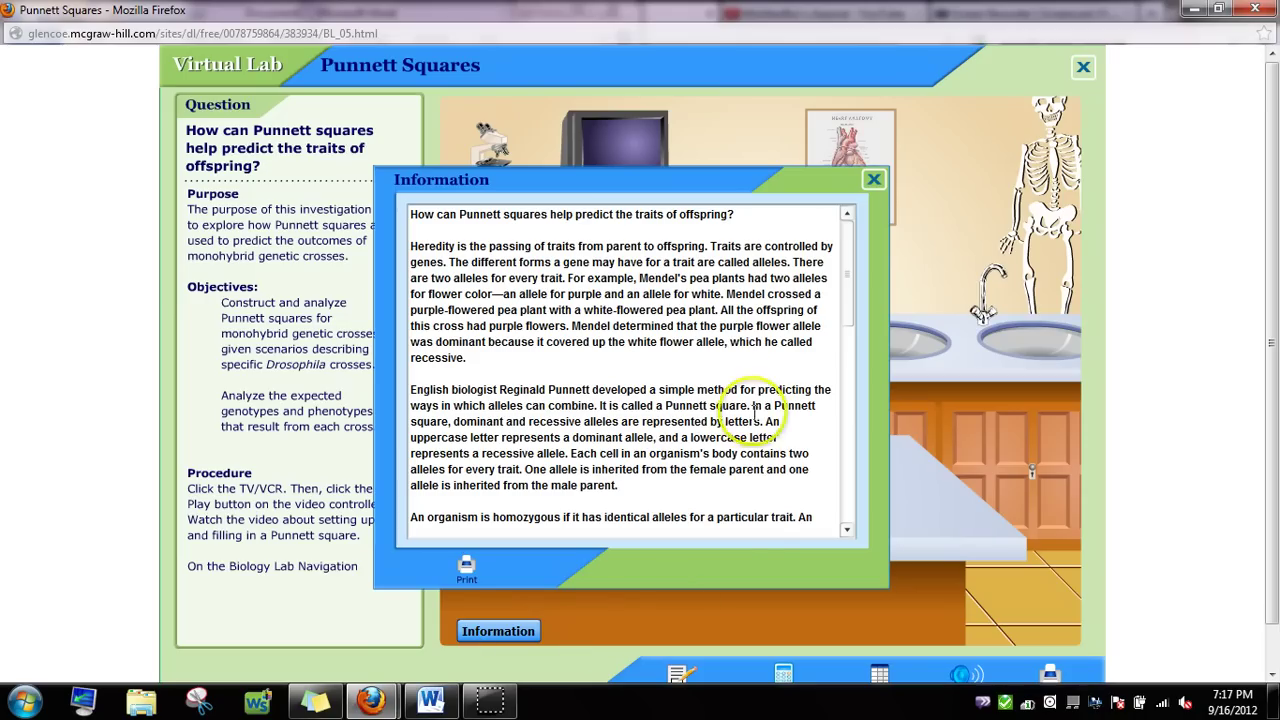
drag(849, 266, 866, 505)
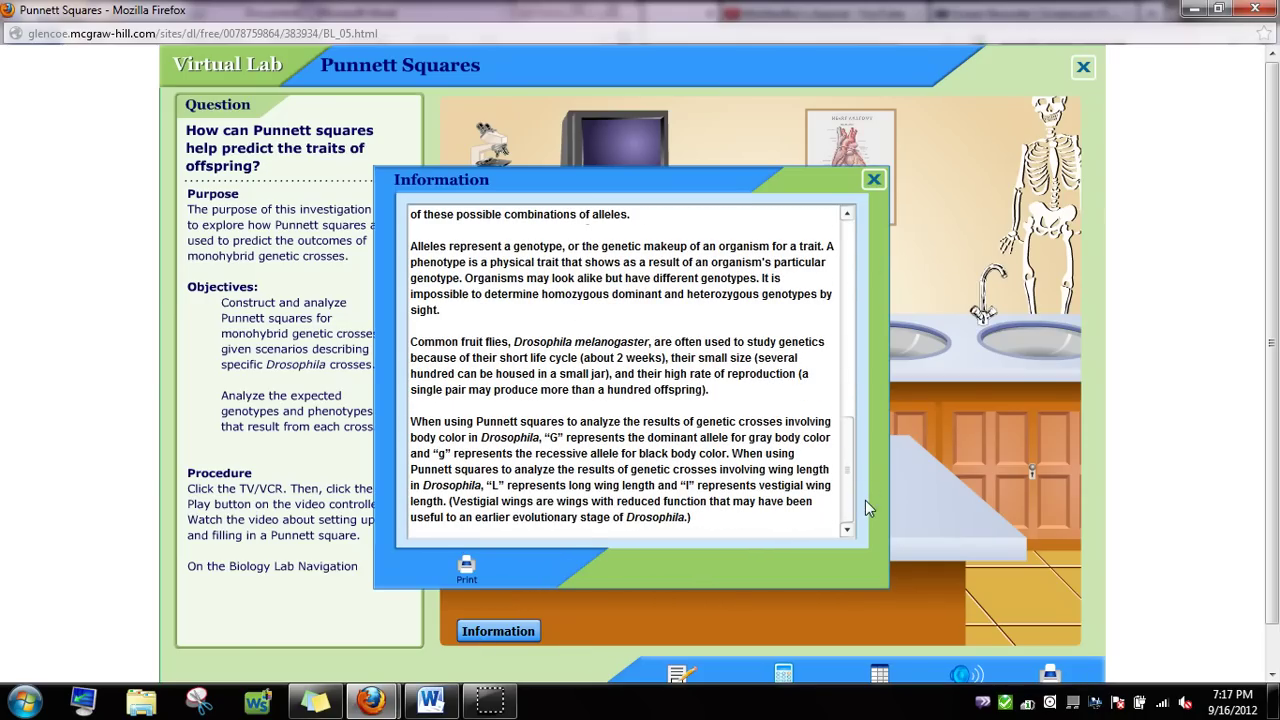
click(873, 179)
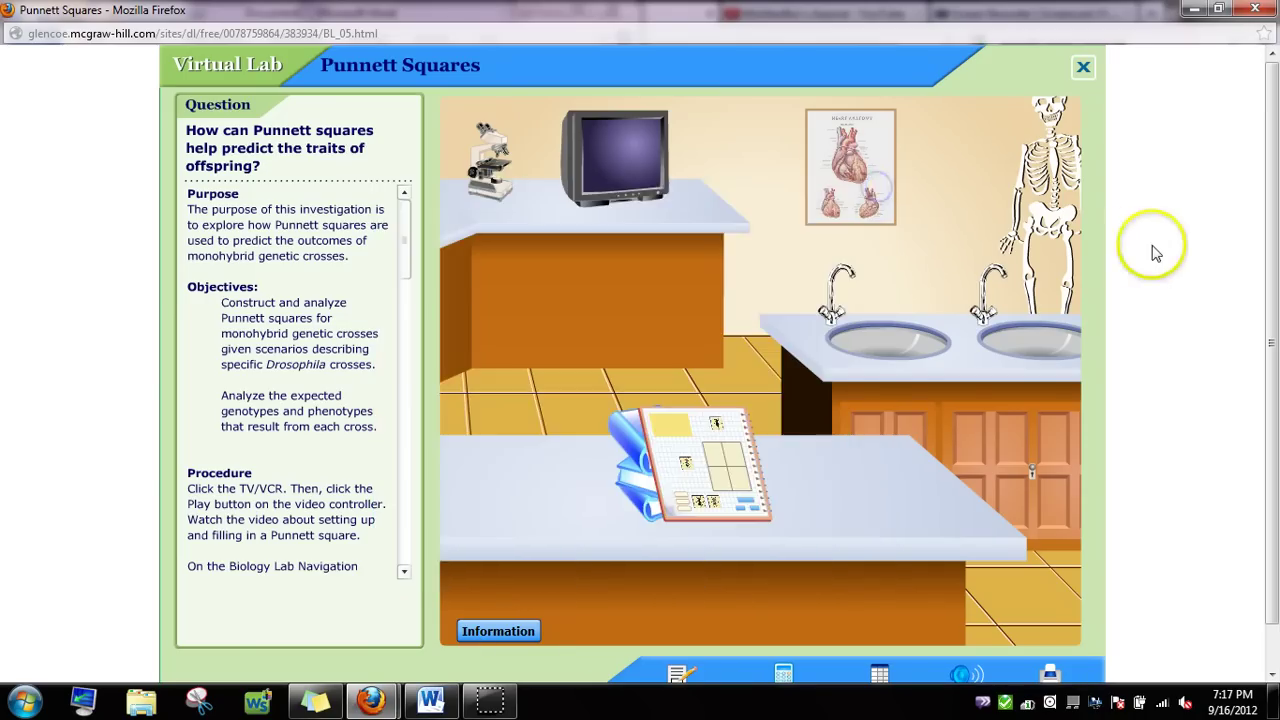